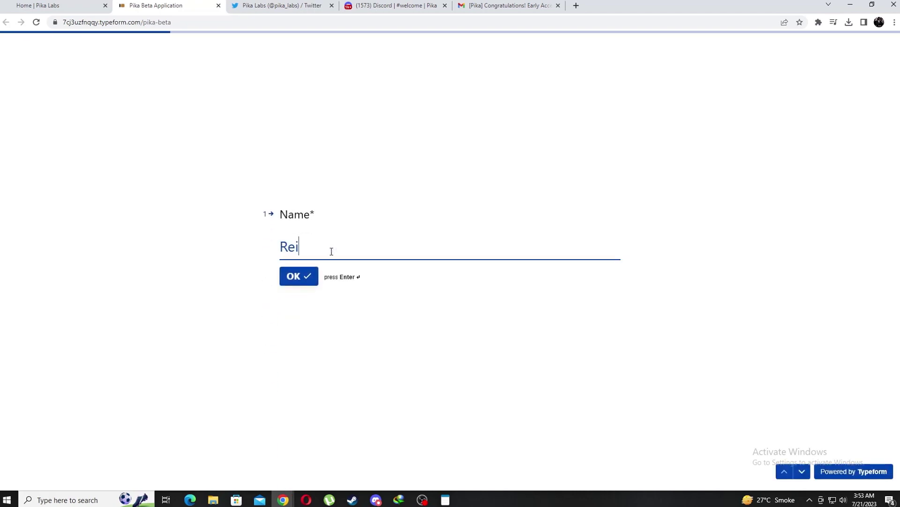
click(297, 276)
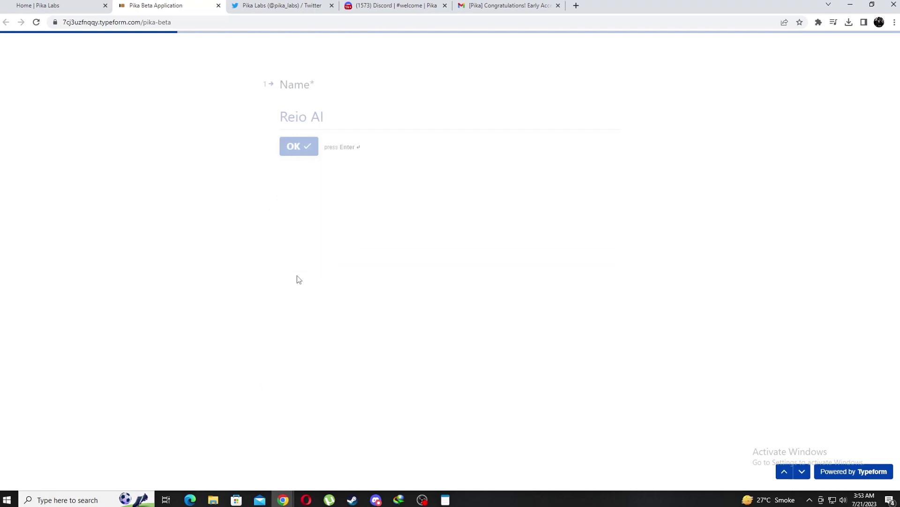
click(313, 250)
click(356, 274)
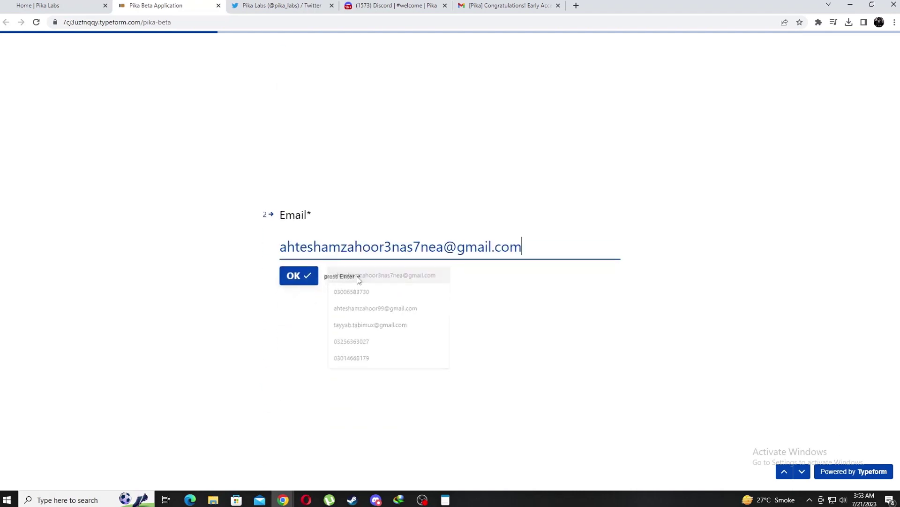
click(308, 280)
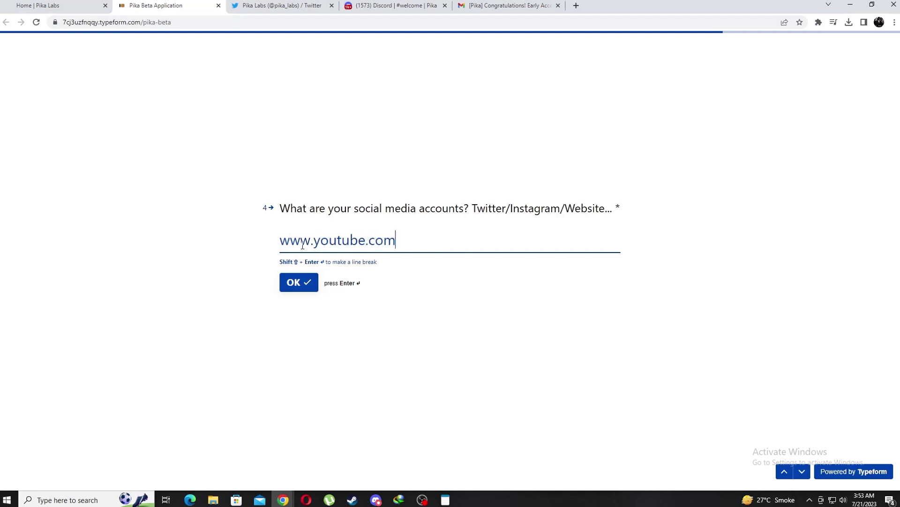
click(286, 291)
click(286, 288)
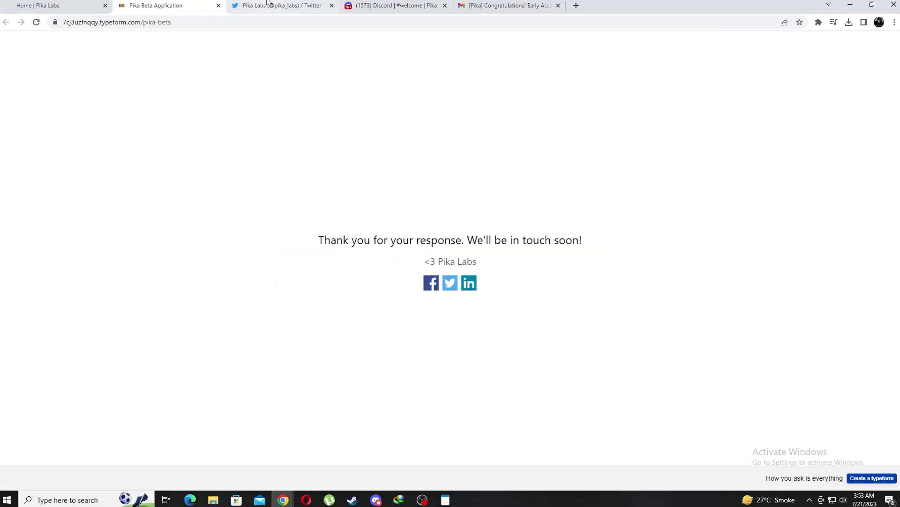
Review the Pika Labs Twitter profile, including its handle, the early-access note in the bio and the pinned tweet
click(250, 3)
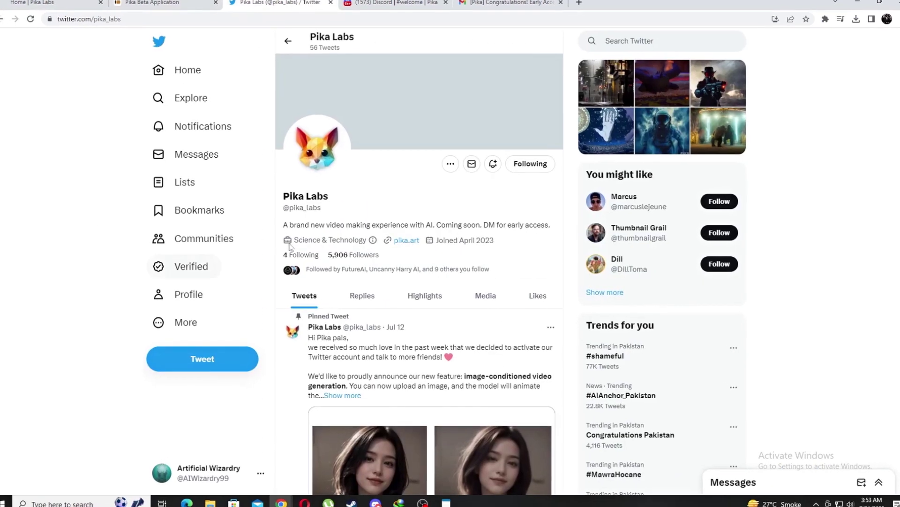
drag(307, 203, 247, 203)
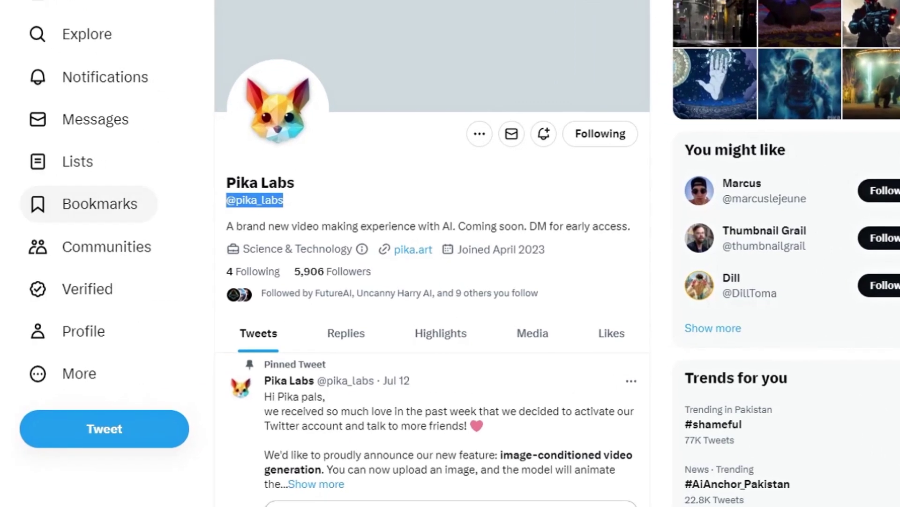
drag(539, 225, 679, 225)
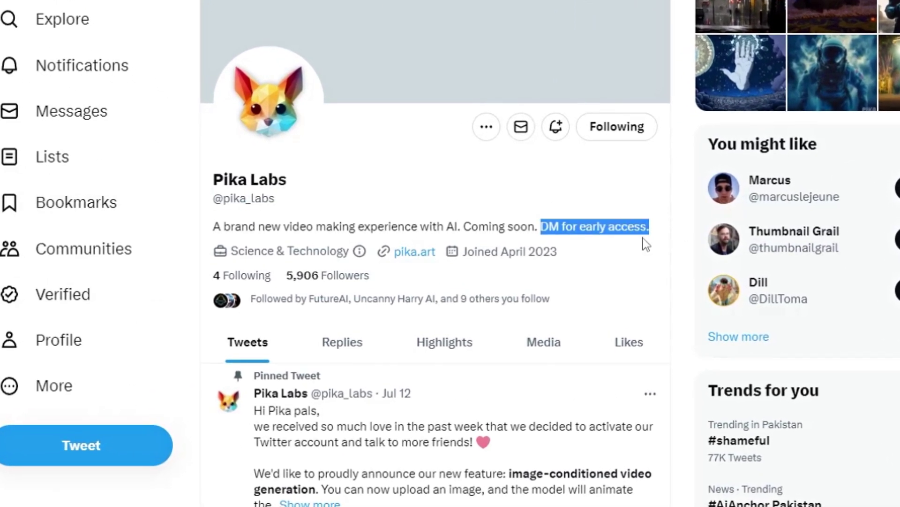
scroll(647, 245, down, 10)
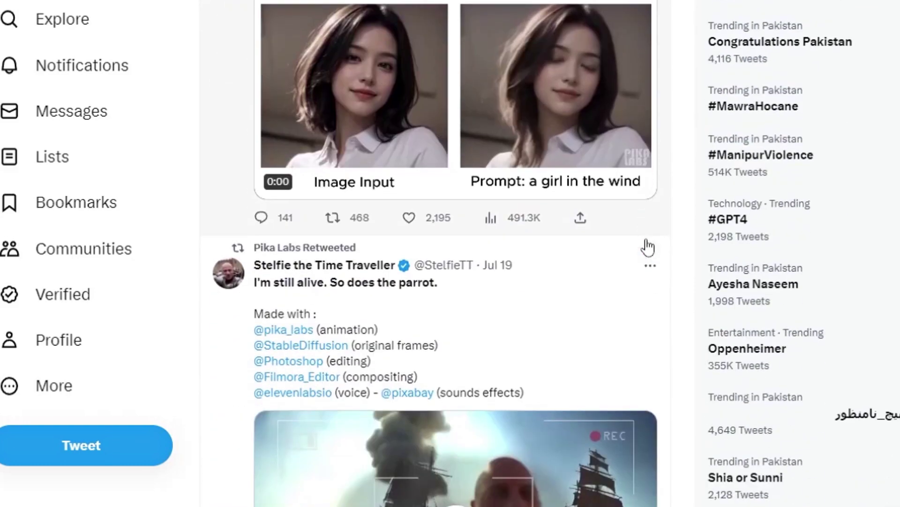
scroll(647, 245, up, 5)
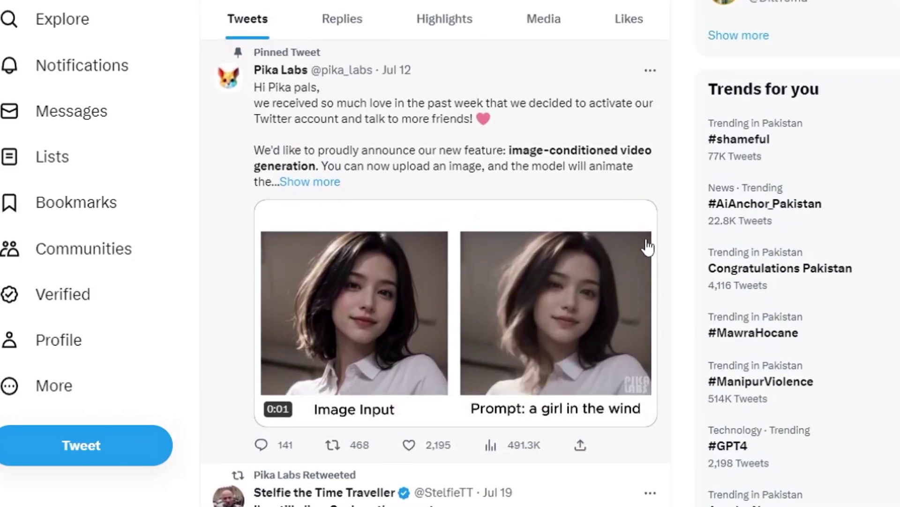
scroll(648, 245, up, 5)
click(613, 261)
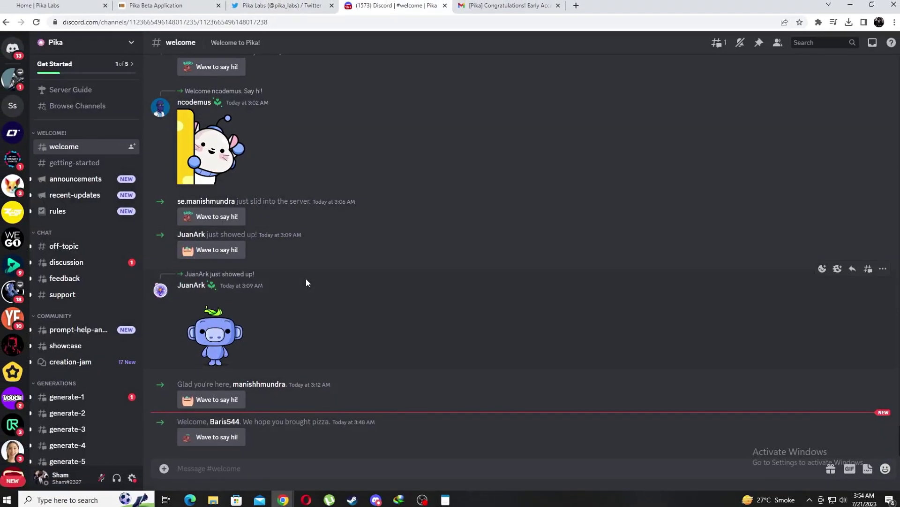
Look through the recent messages in the Pika Discord server's welcome channel
scroll(307, 282, up, 10)
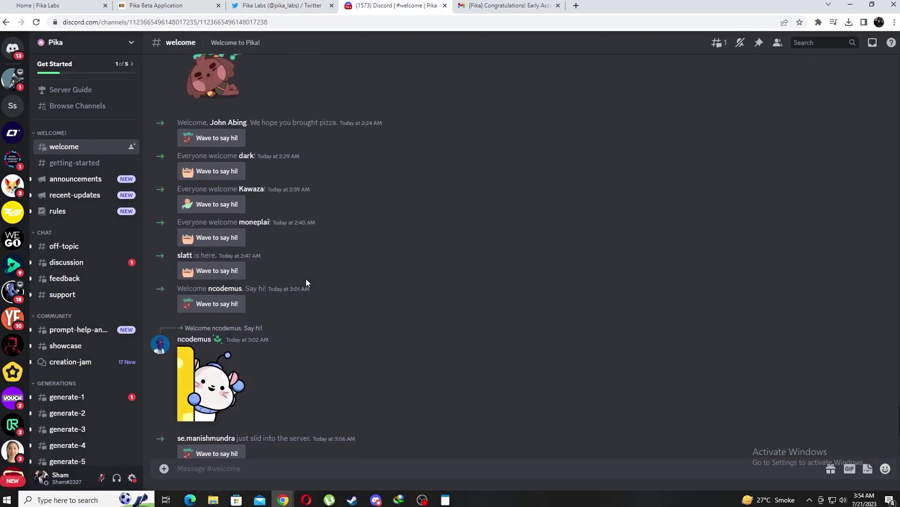
scroll(307, 282, up, 1)
scroll(306, 282, down, 5)
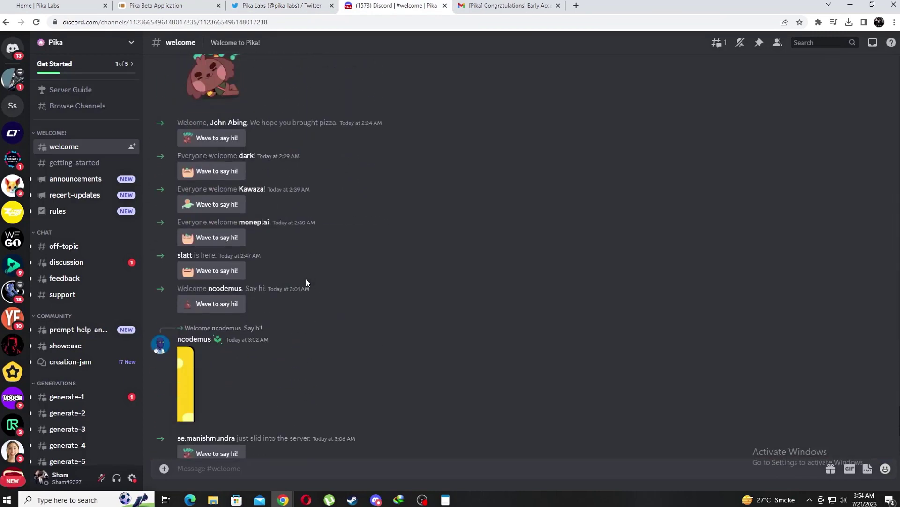
scroll(306, 281, down, 3)
scroll(307, 281, down, 1)
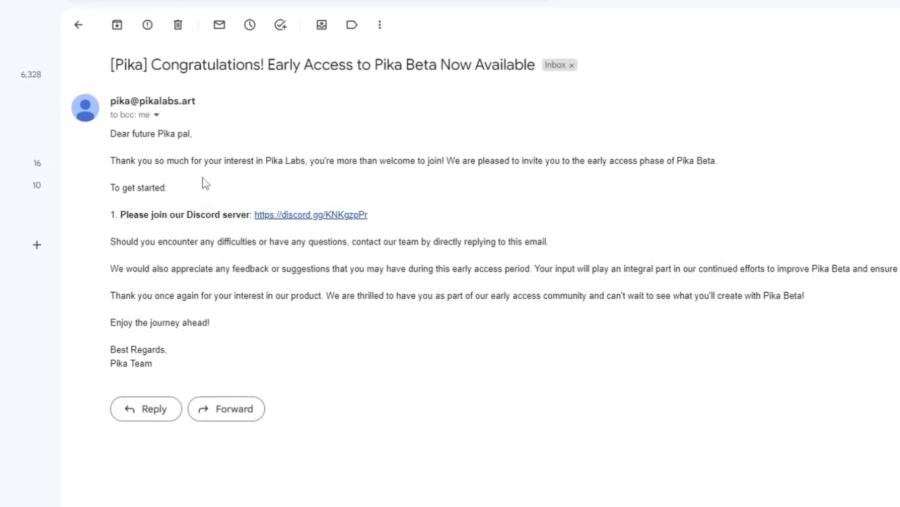
Examine the subject line of the Pika Beta early-access invitation email
drag(155, 66, 543, 73)
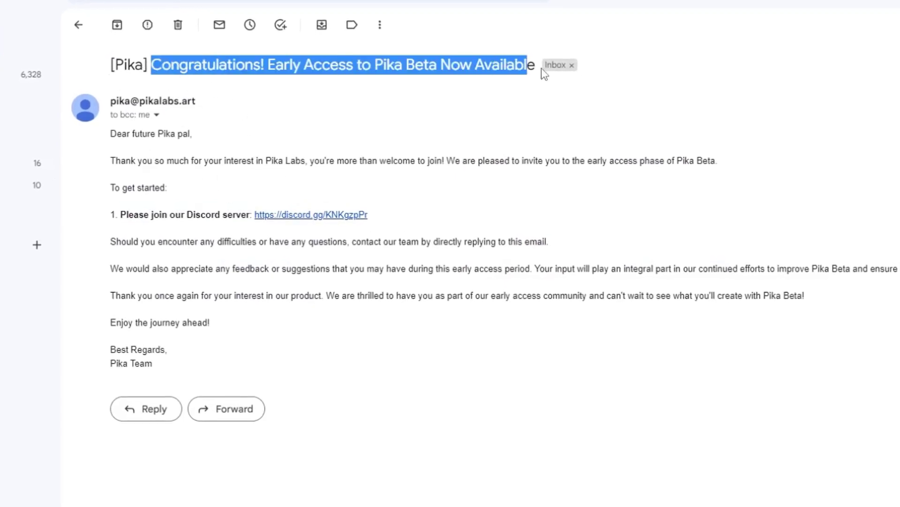
click(539, 149)
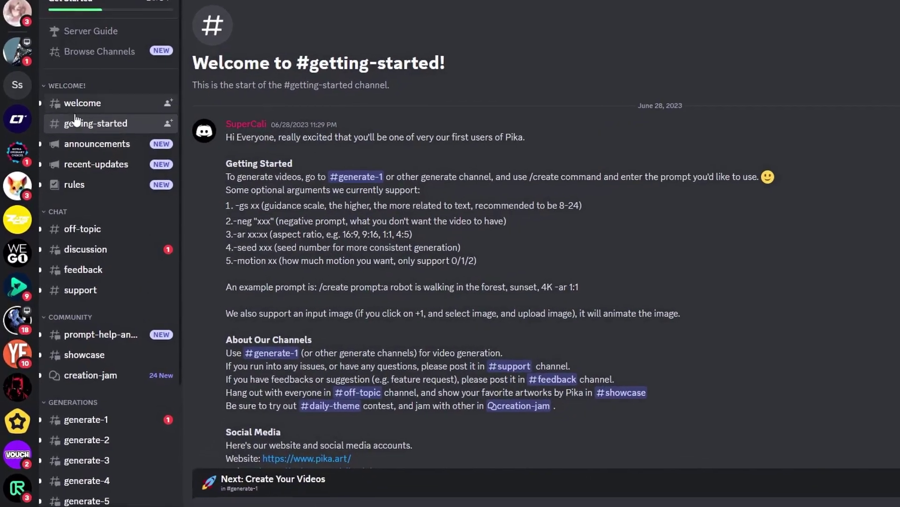
Read the getting-started channel's instructions on the /create command, its optional arguments and image input in the Pika Discord server
click(78, 142)
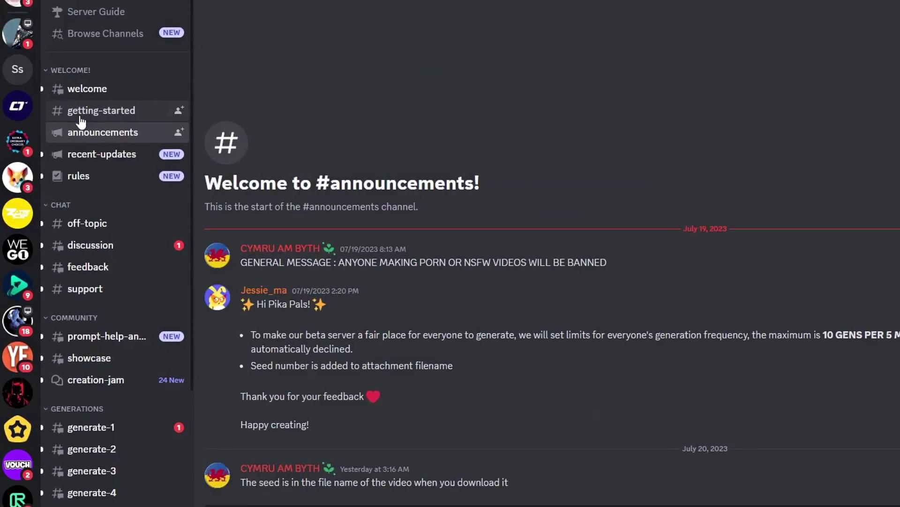
click(80, 120)
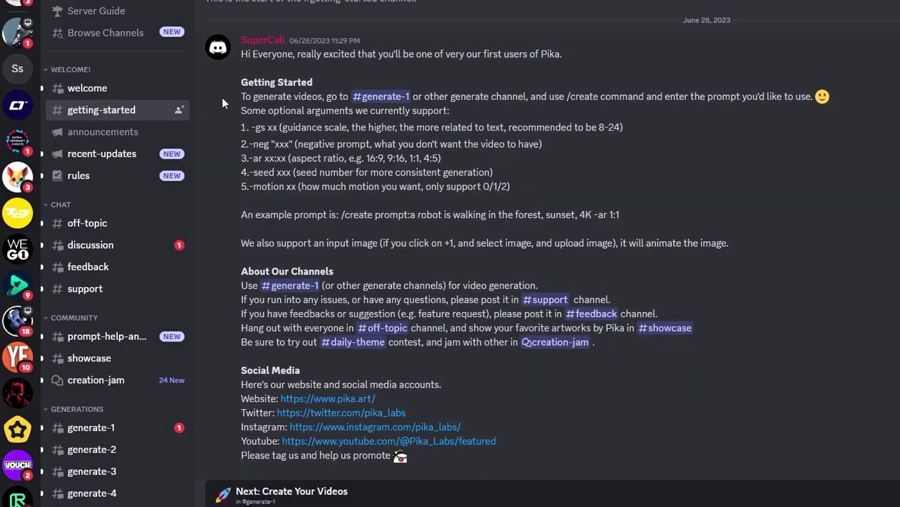
drag(240, 59, 544, 184)
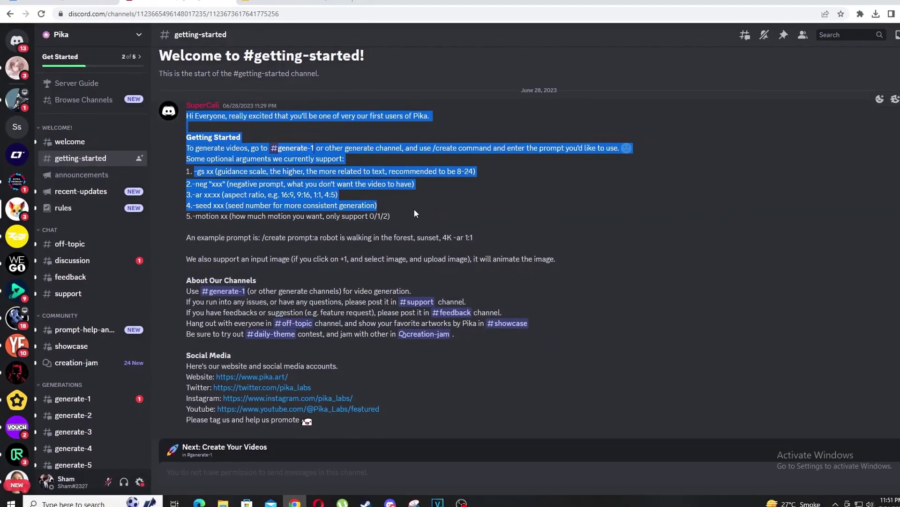
drag(415, 213, 575, 266)
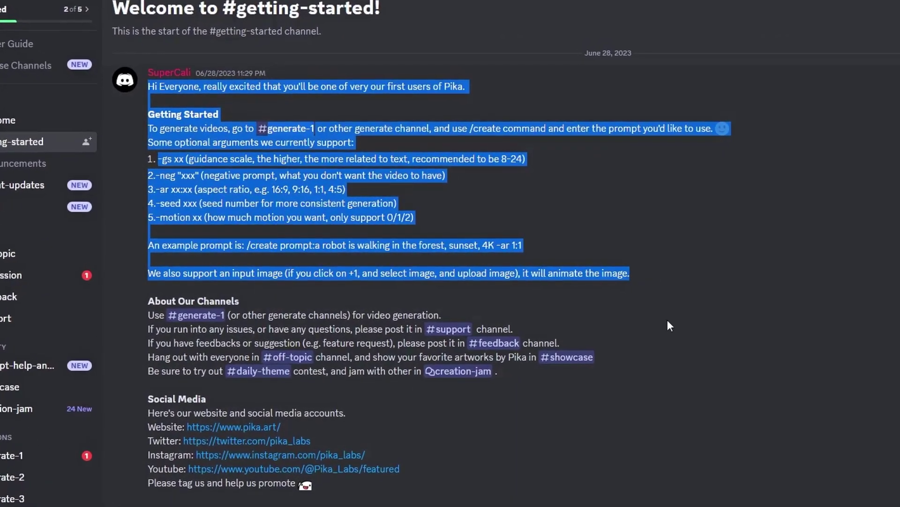
click(623, 307)
scroll(620, 284, down, 4)
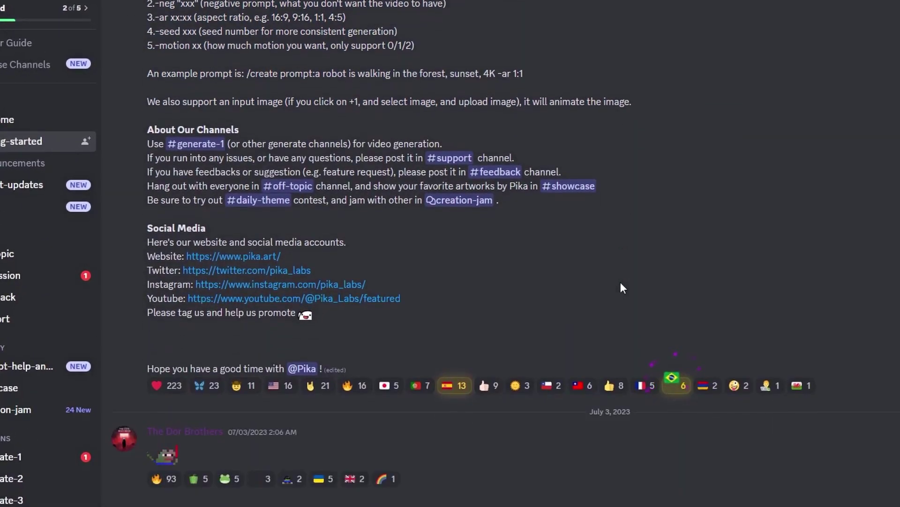
scroll(621, 287, up, 8)
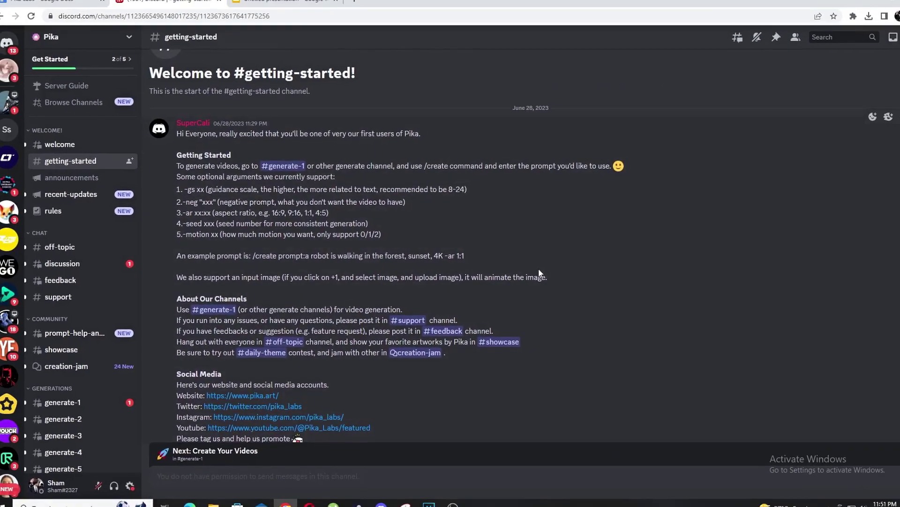
Open the generate-3 channel and go to its newest messages
scroll(66, 251, down, 5)
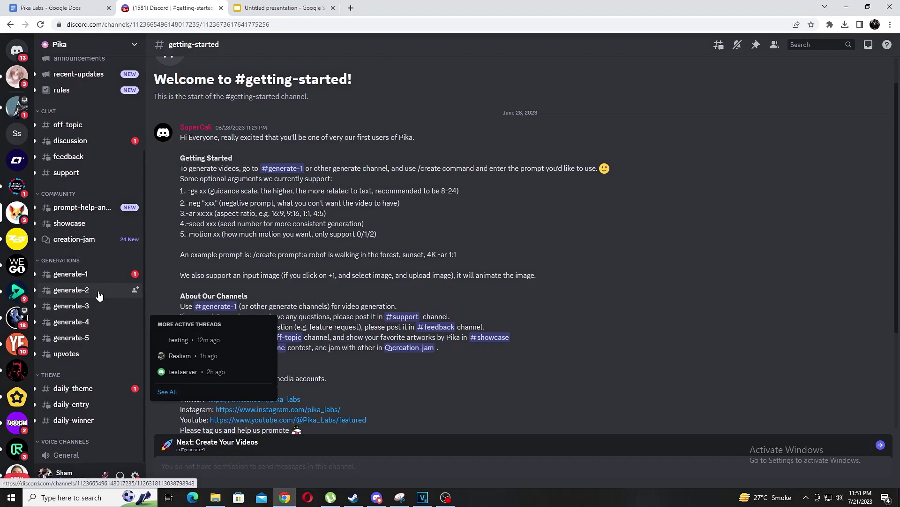
mouse_move(104, 274)
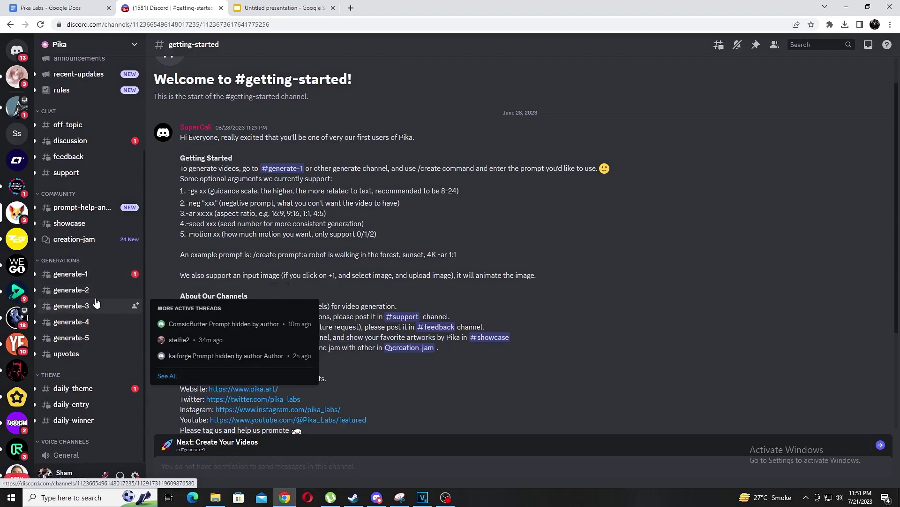
click(96, 303)
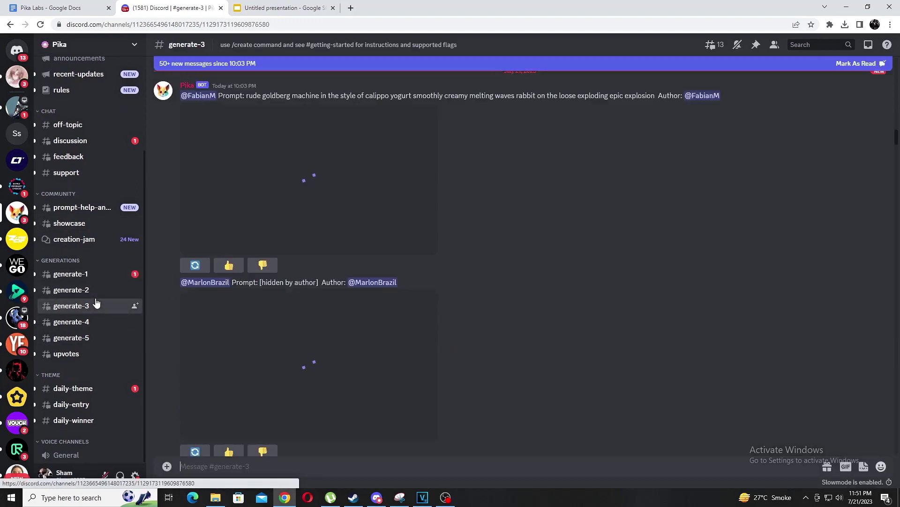
drag(895, 136, 896, 276)
scroll(782, 297, down, 20)
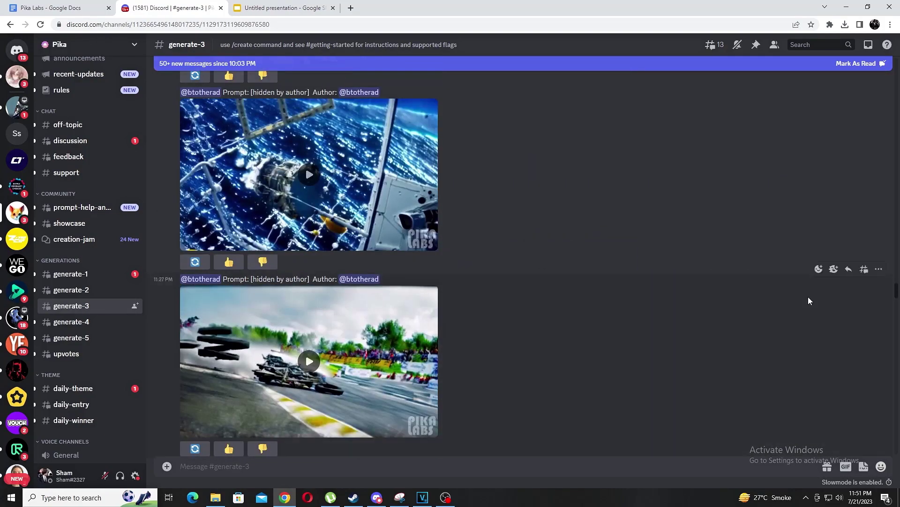
scroll(782, 301, down, 20)
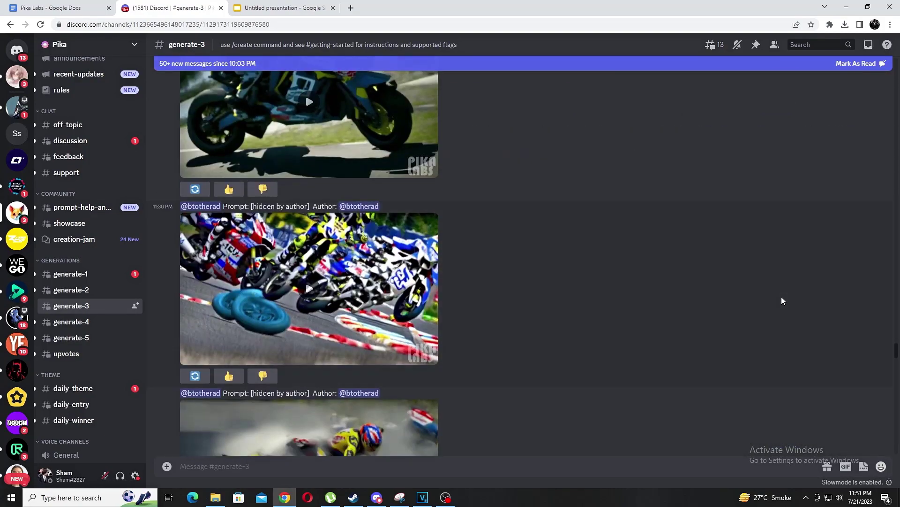
scroll(732, 305, down, 20)
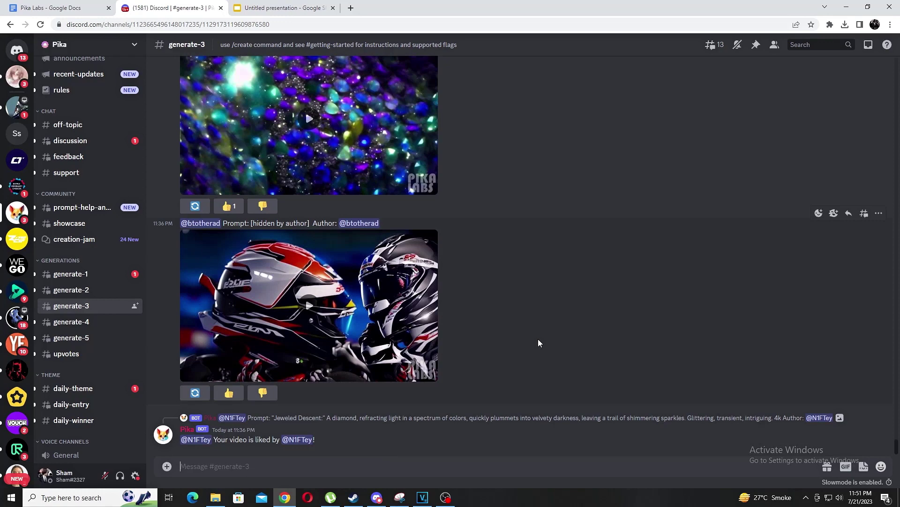
Generate a video in generate-3 using the /create command with the prompt "an indoor coffe shop"
text(/cre)
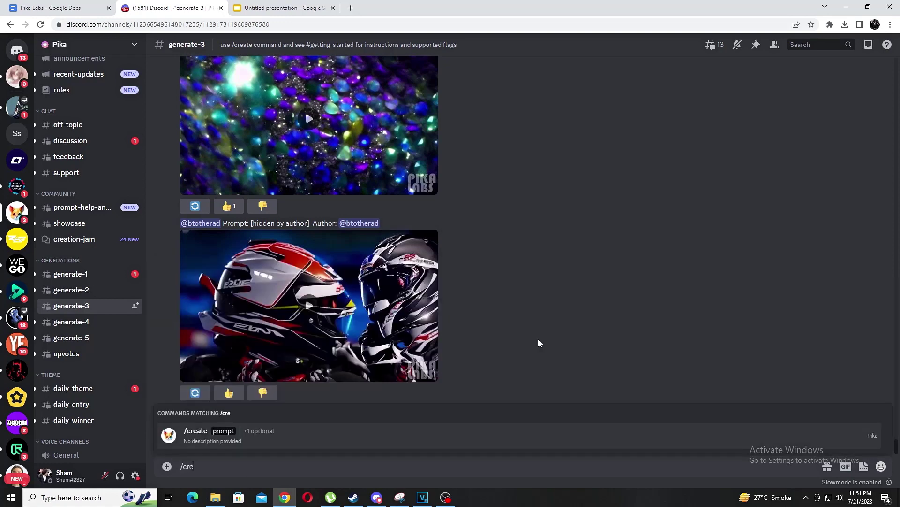
text(a)
key(Tab)
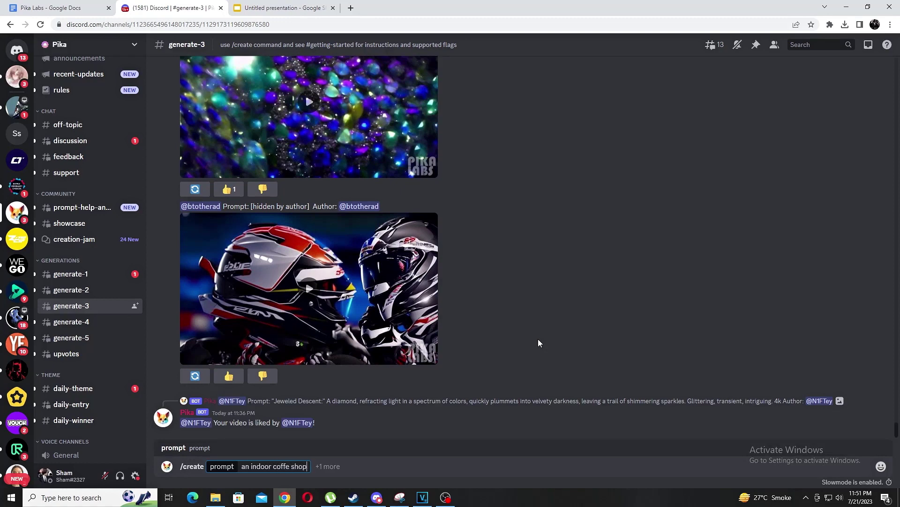
key(Return)
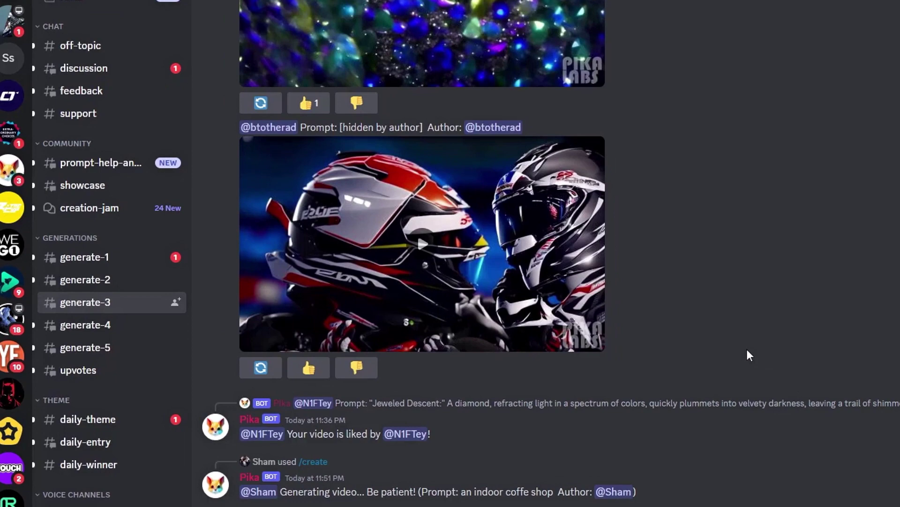
Browse the recently generated videos and their prompts in the generate-3 channel
scroll(792, 352, up, 6)
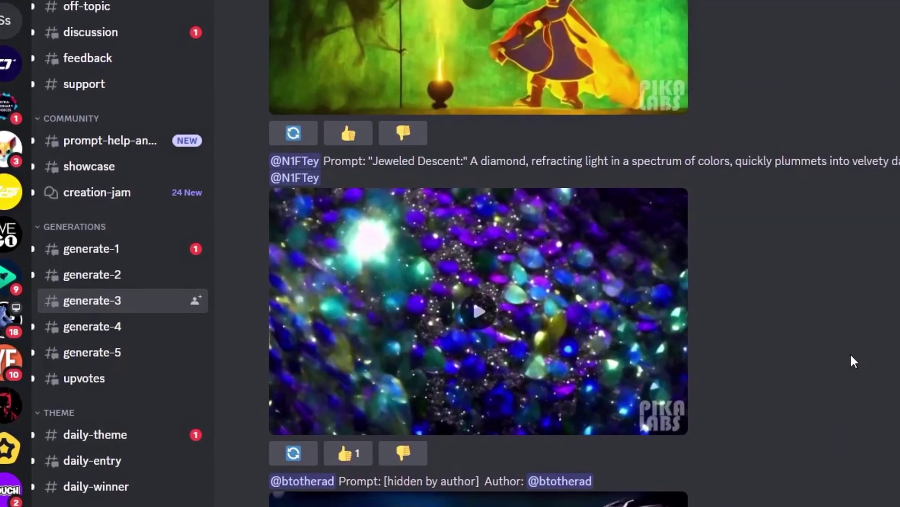
scroll(854, 361, up, 4)
scroll(854, 361, down, 8)
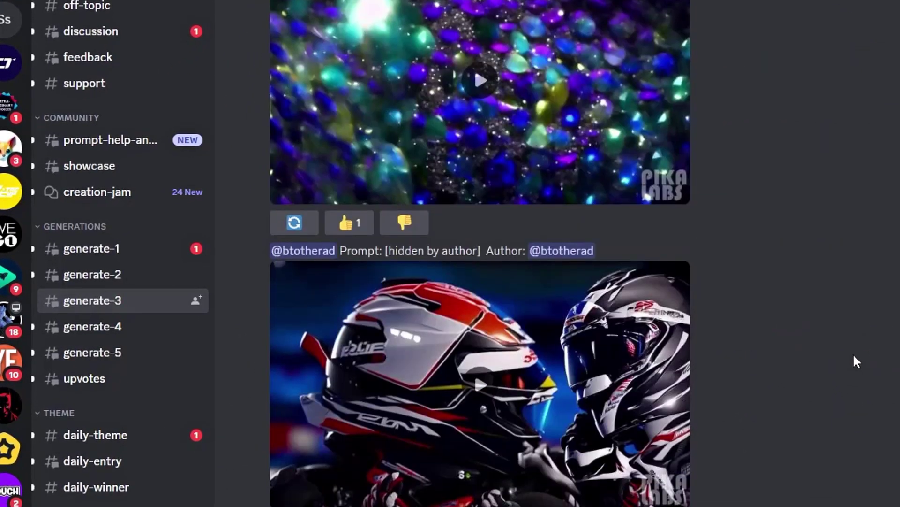
scroll(853, 359, down, 3)
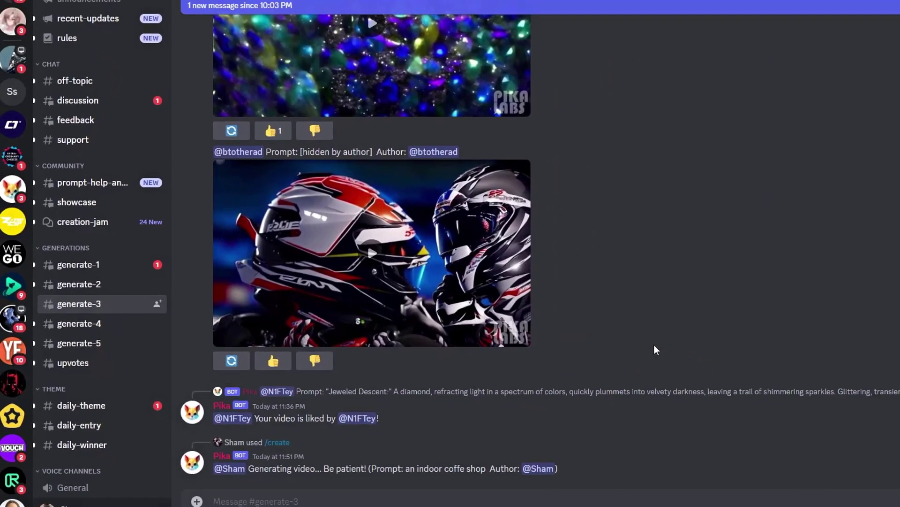
scroll(854, 353, up, 2)
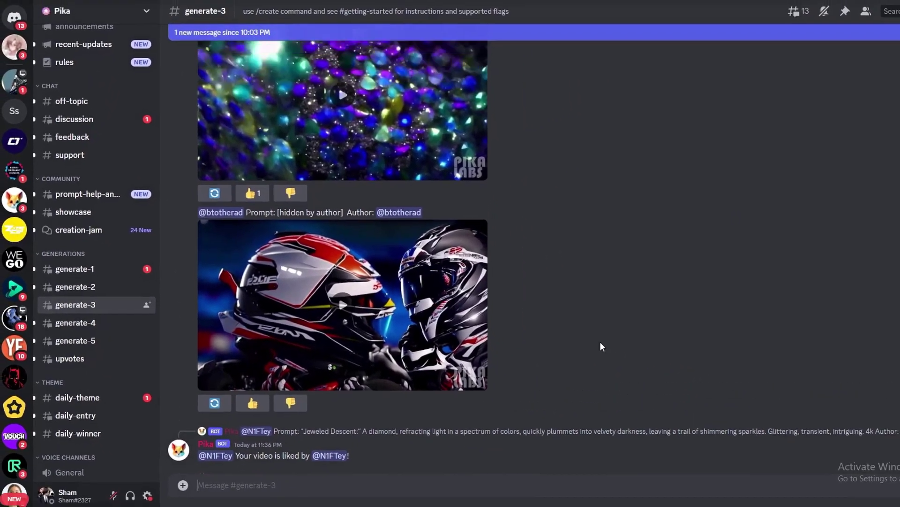
scroll(603, 345, up, 5)
scroll(603, 344, down, 3)
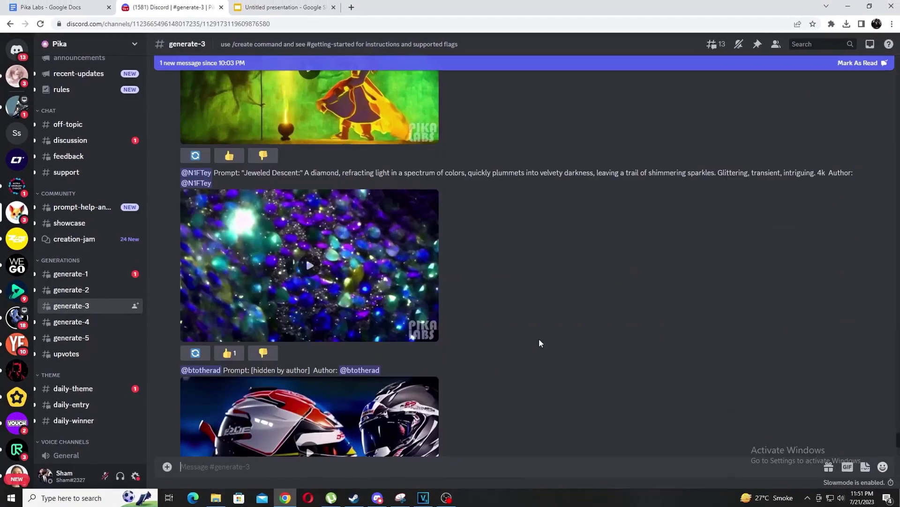
Look further through other members' generated videos in the generate-3 message history
scroll(539, 342, down, 4)
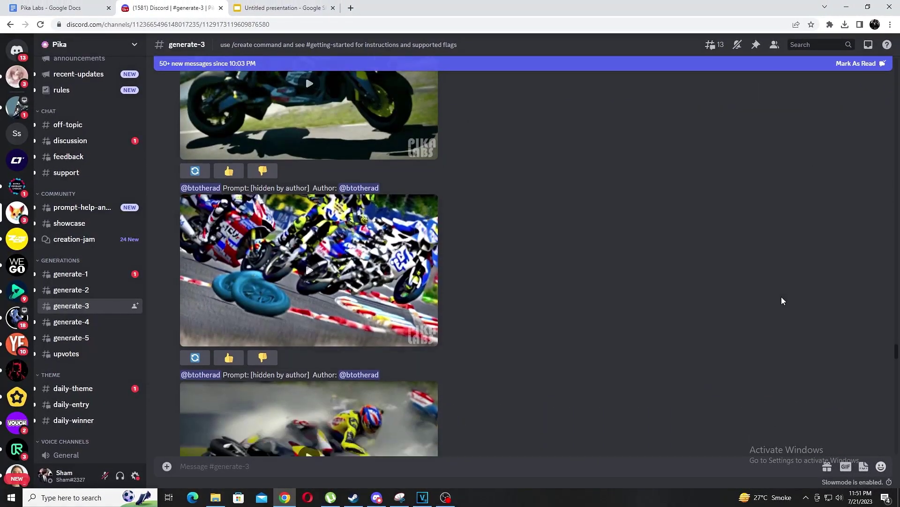
scroll(781, 297, up, 5)
scroll(760, 300, down, 4)
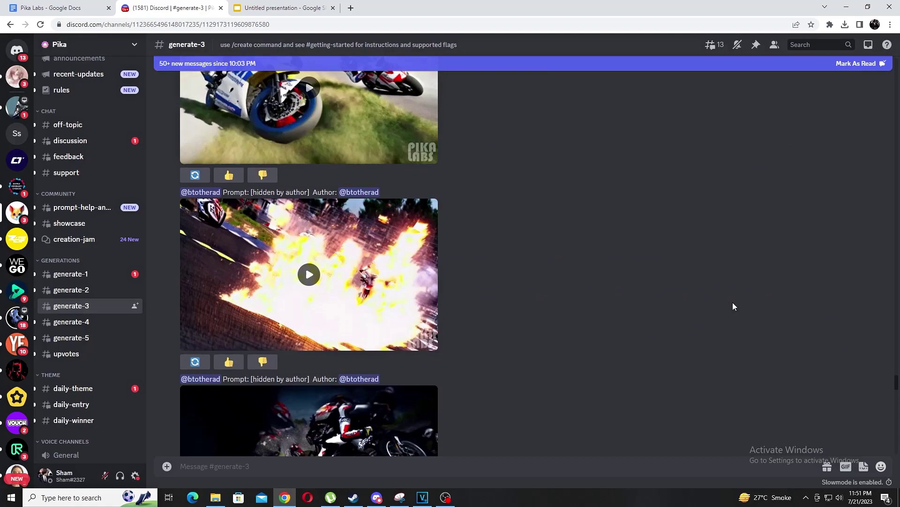
scroll(733, 302, down, 5)
scroll(729, 314, up, 6)
scroll(728, 323, down, 2)
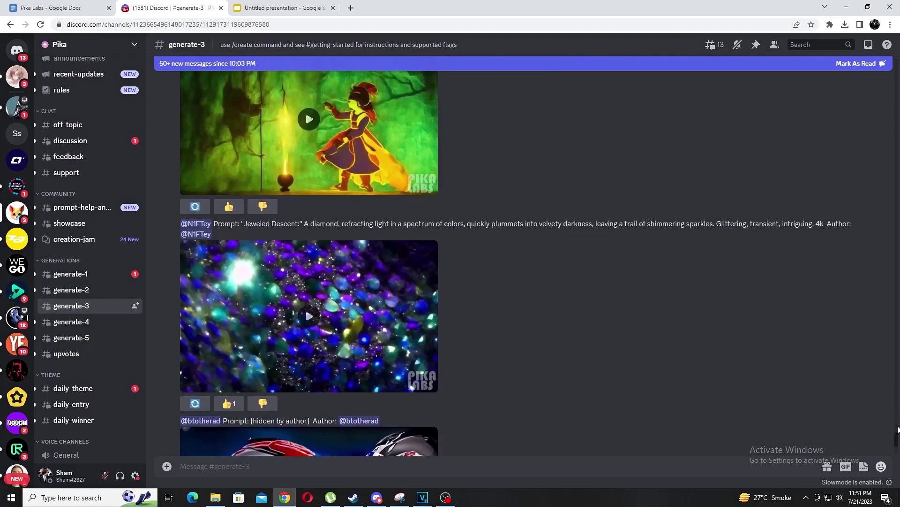
Submit a /create command in generate-3 with the prompt "an indoor coffe shop"
scroll(714, 398, down, 4)
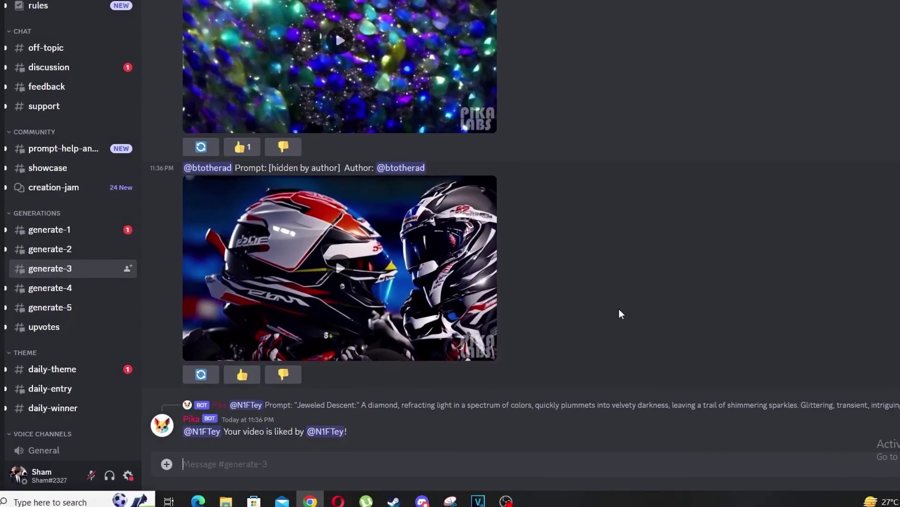
text(/c)
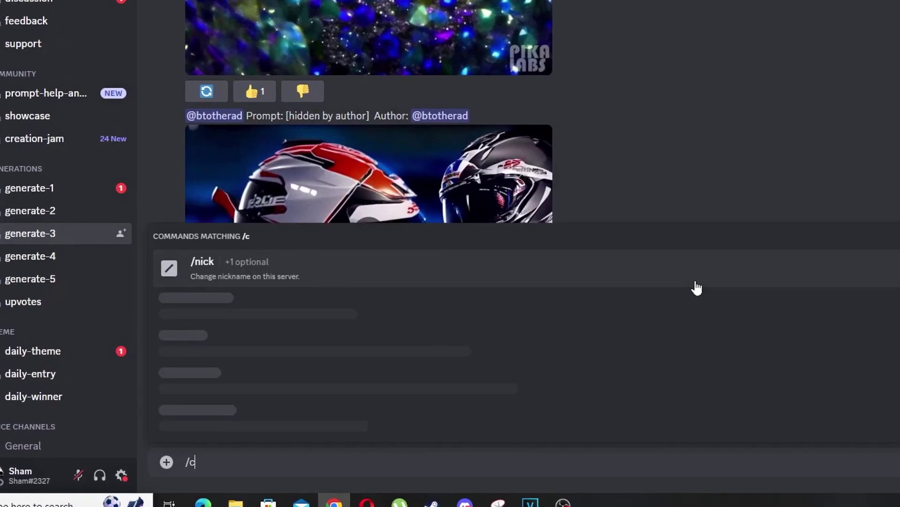
text(reate)
key(Tab)
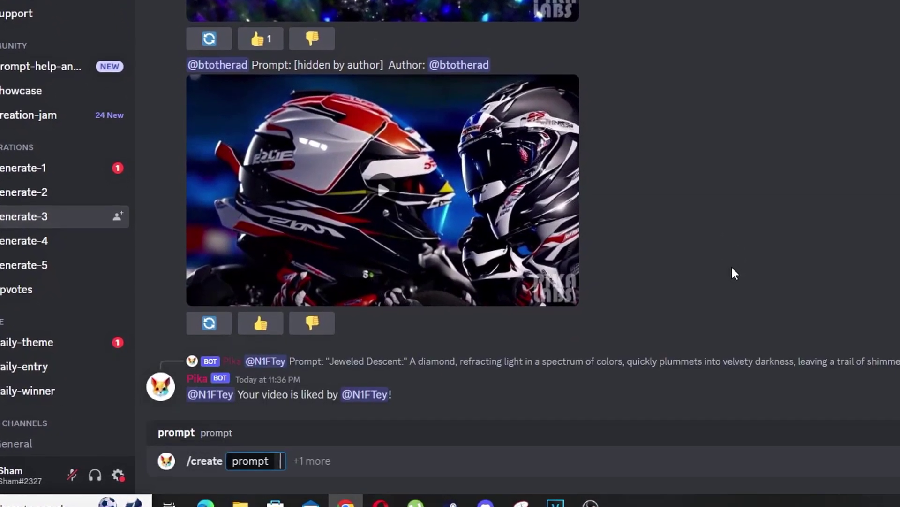
text(an indoor coffe s)
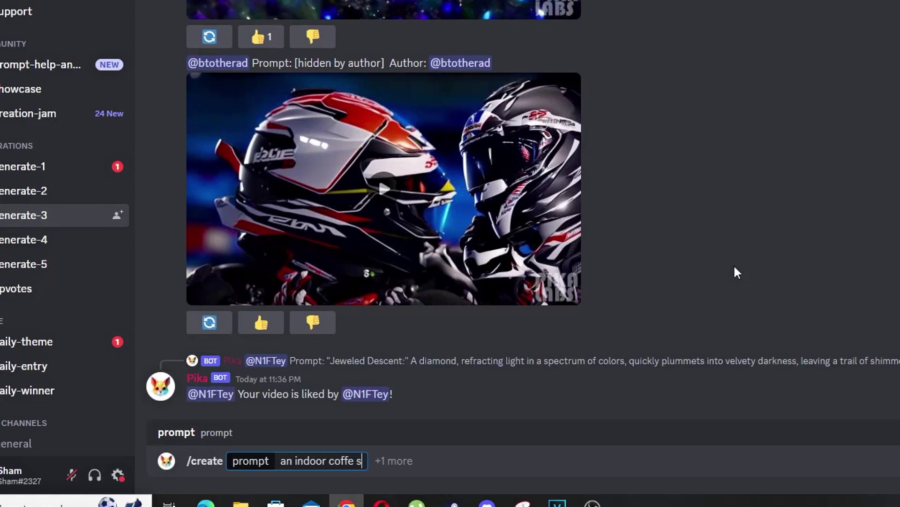
text(hop)
key(Return)
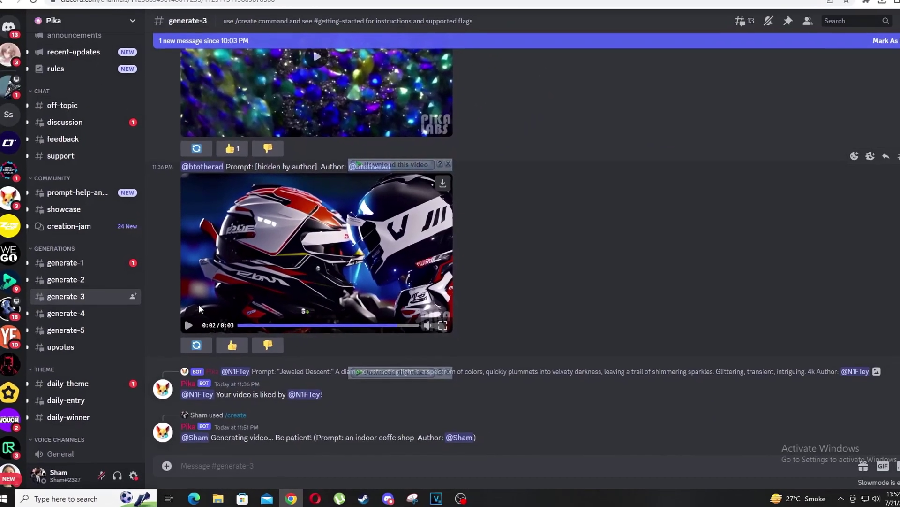
Play the generated coffee shop video in generate-3, replay it from the start in full screen, and exit full screen
scroll(197, 311, up, 5)
scroll(198, 311, up, 10)
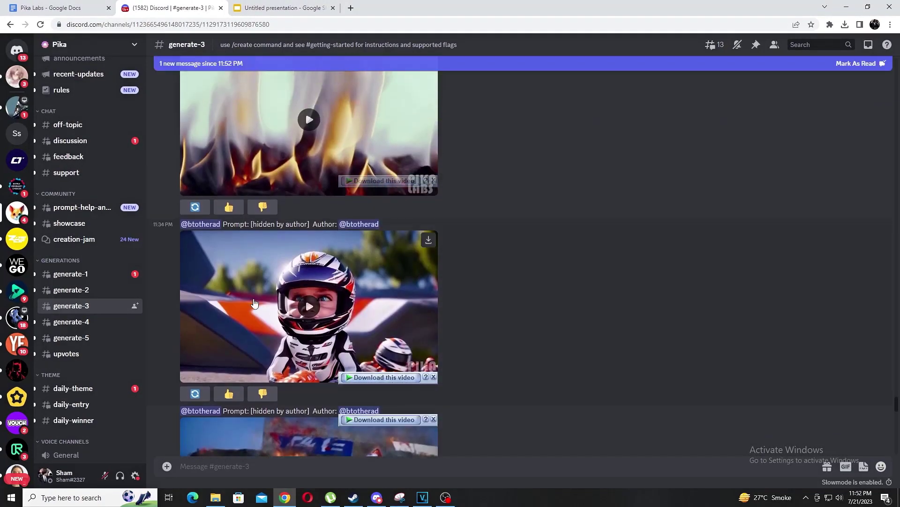
scroll(590, 351, down, 10)
scroll(589, 351, down, 3)
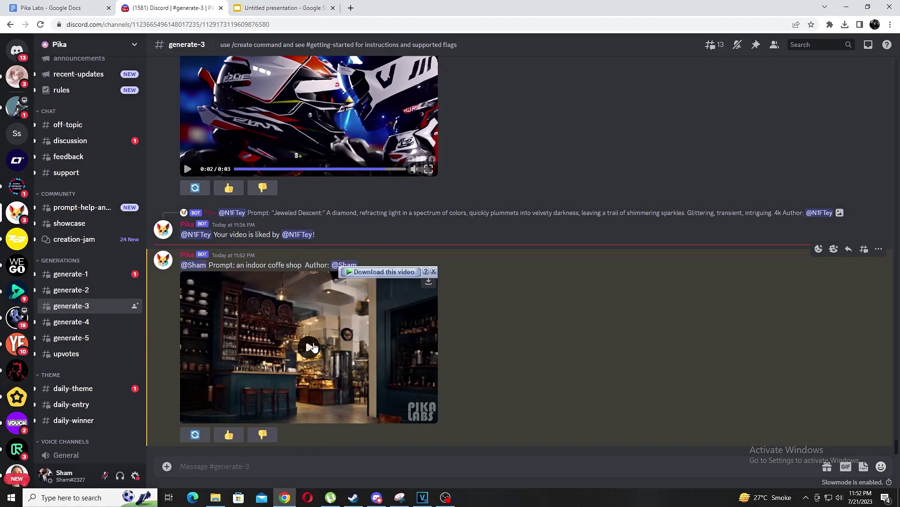
click(312, 347)
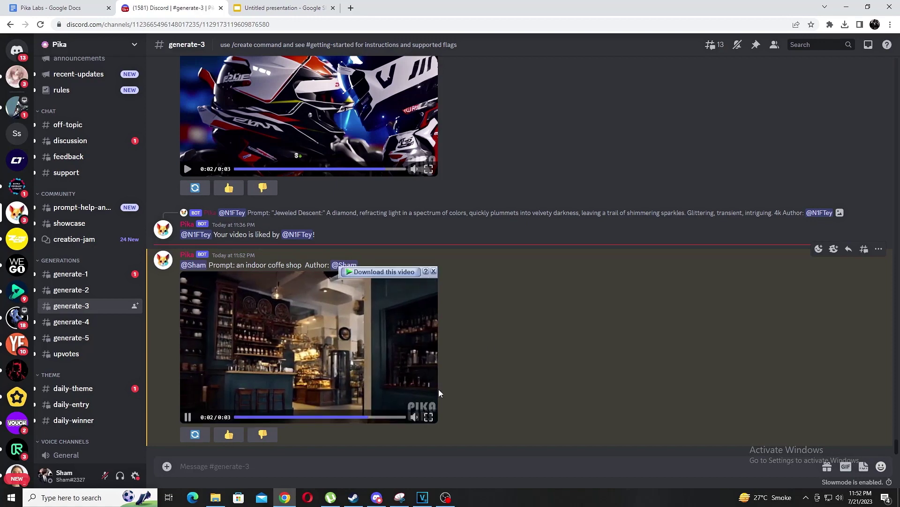
click(428, 416)
click(56, 498)
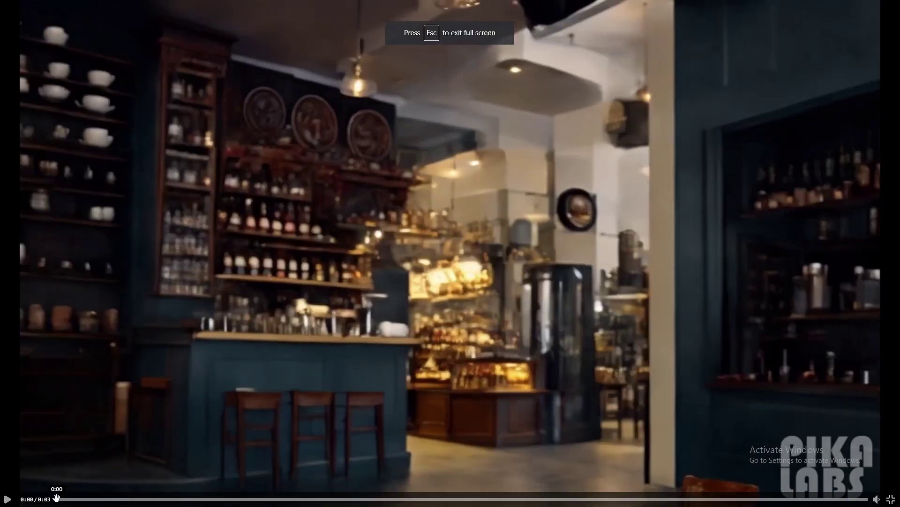
click(8, 500)
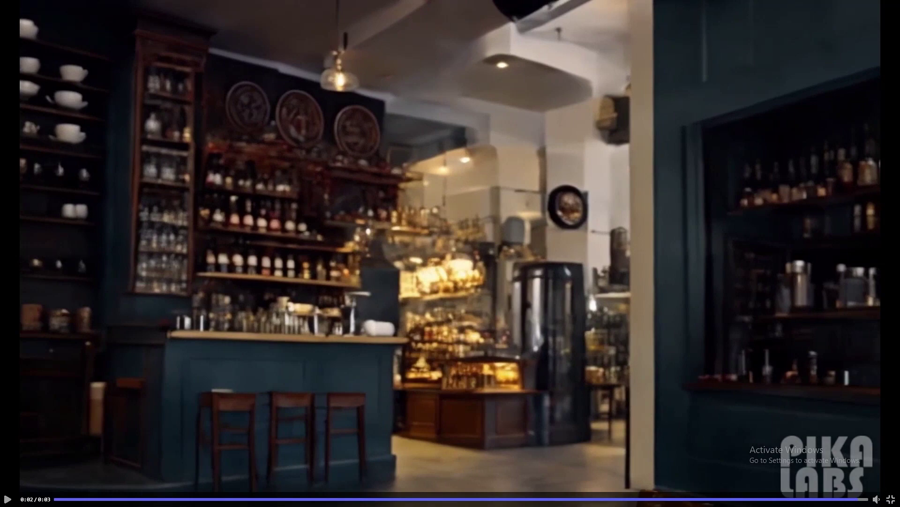
click(890, 500)
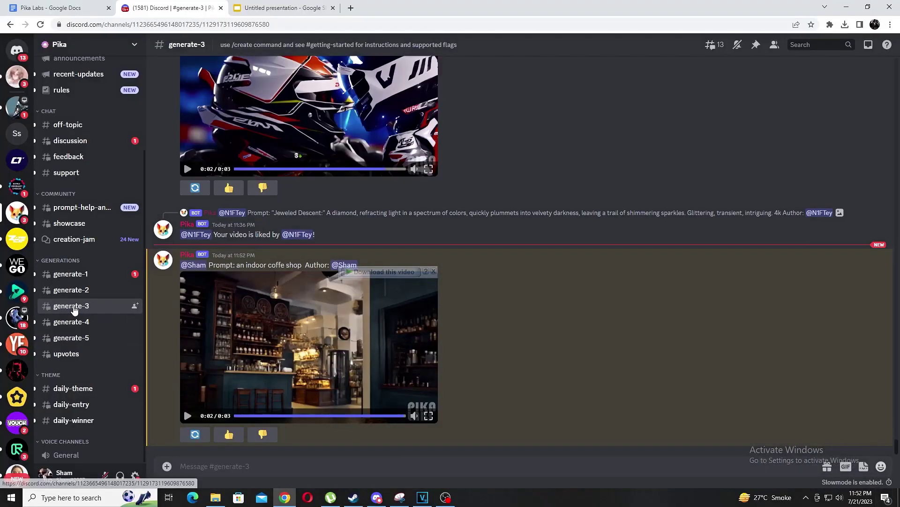
Create a thread named "Reio" in generate-3 with the starter message "Reio Thread."
right_click(73, 307)
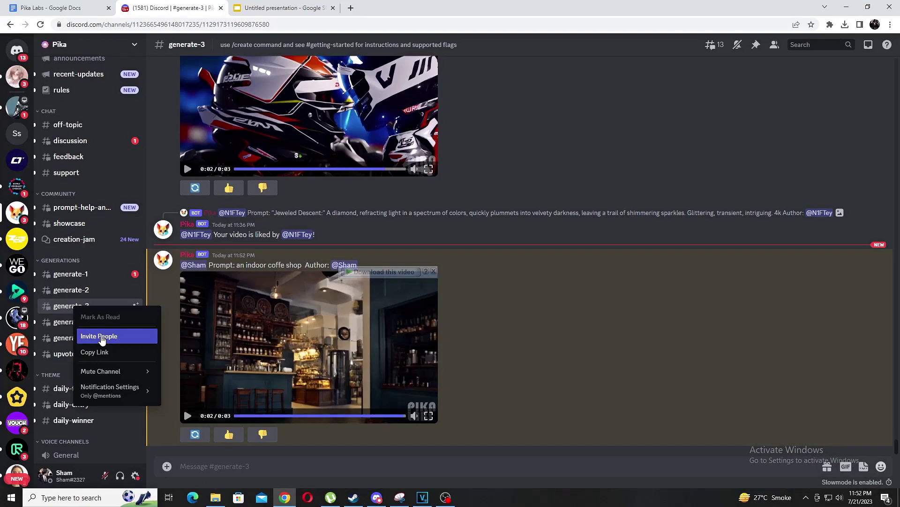
click(62, 311)
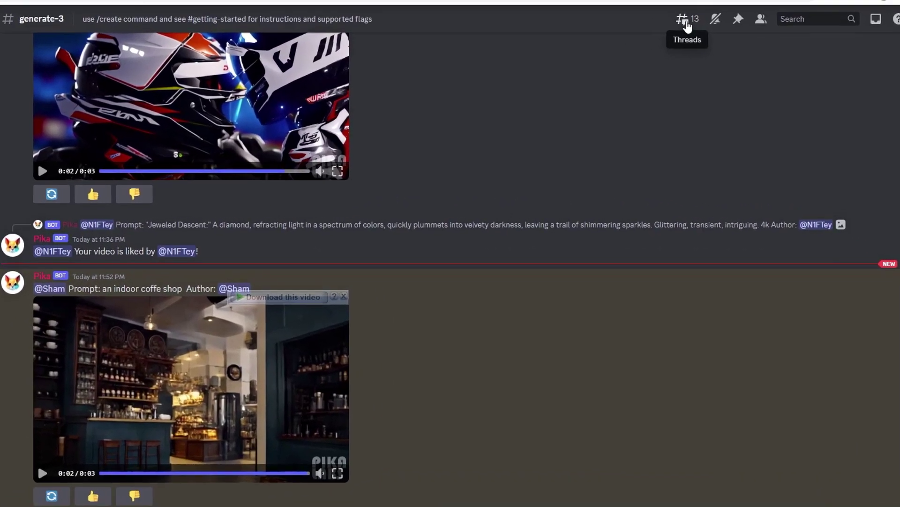
click(711, 45)
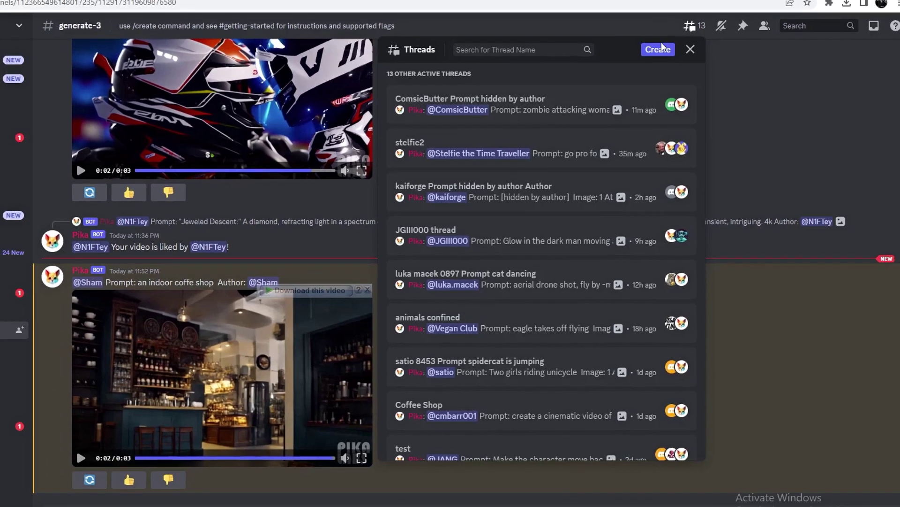
click(645, 41)
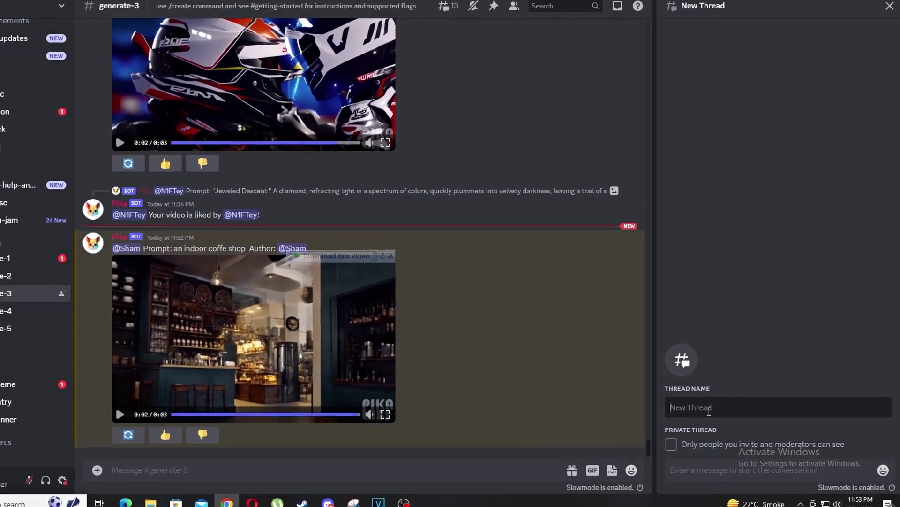
click(726, 411)
text(Reio)
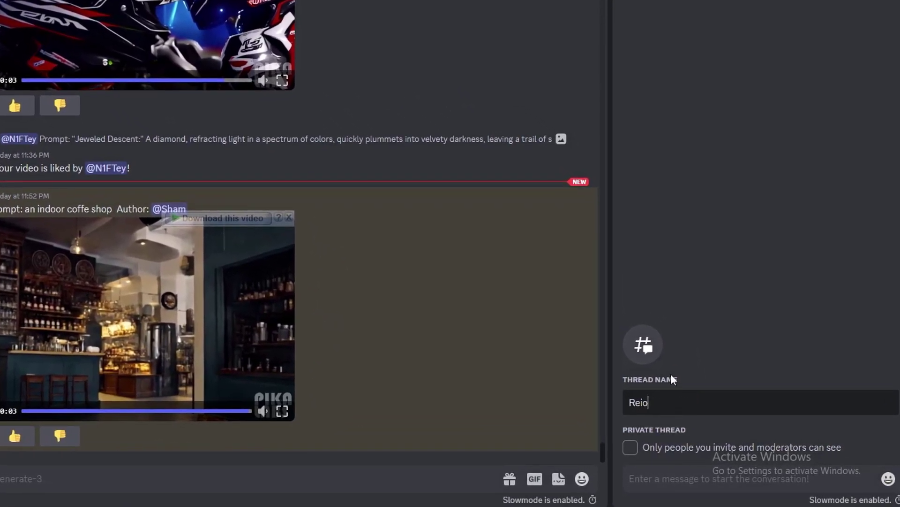
key(Return)
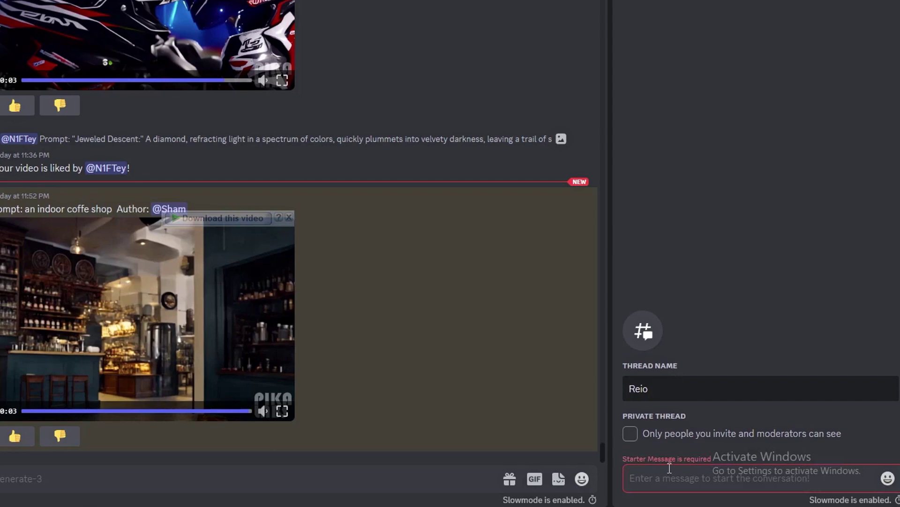
text(Reo)
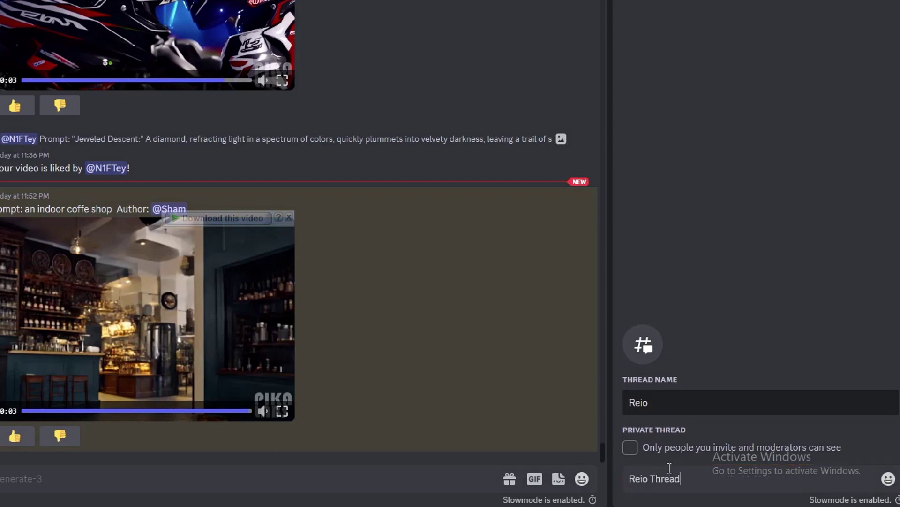
key(Return)
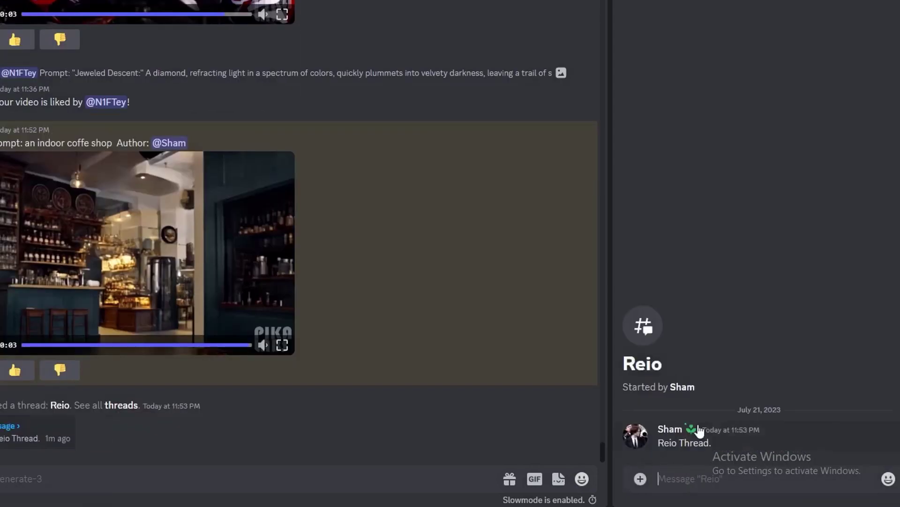
Generate a video inside the Reio thread using /create with the prompt "an indoor coffe shop"
text(/cre)
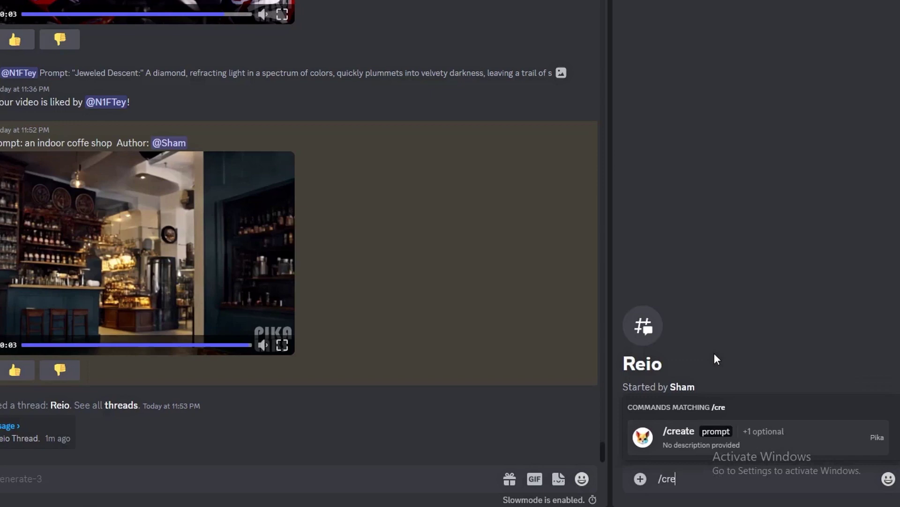
key(Tab)
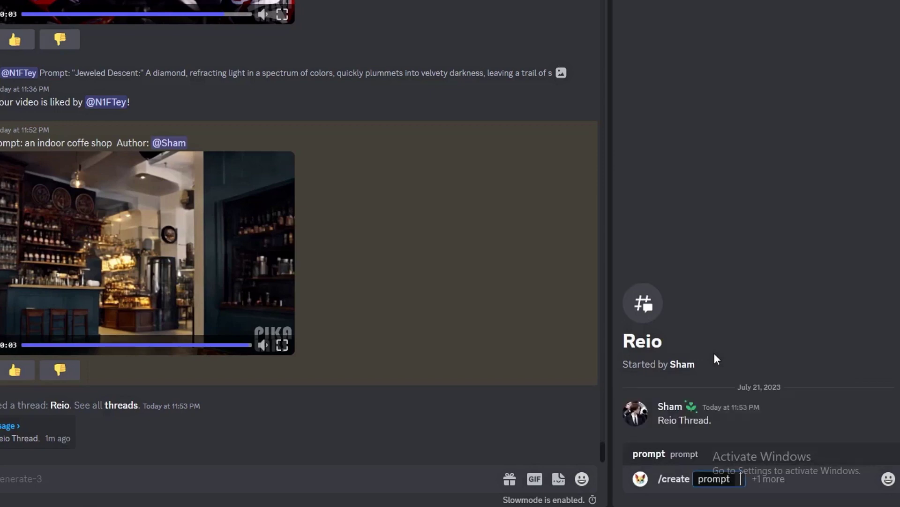
text(an indoor)
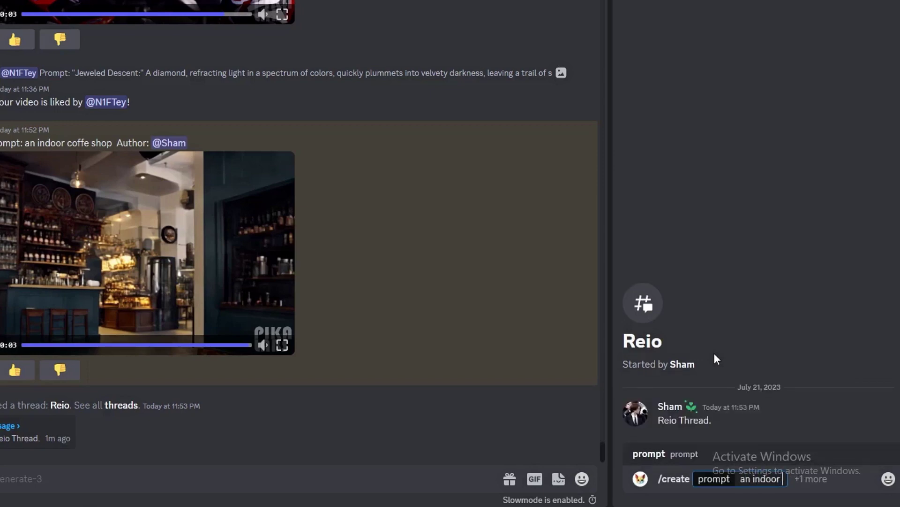
text( coffe sh)
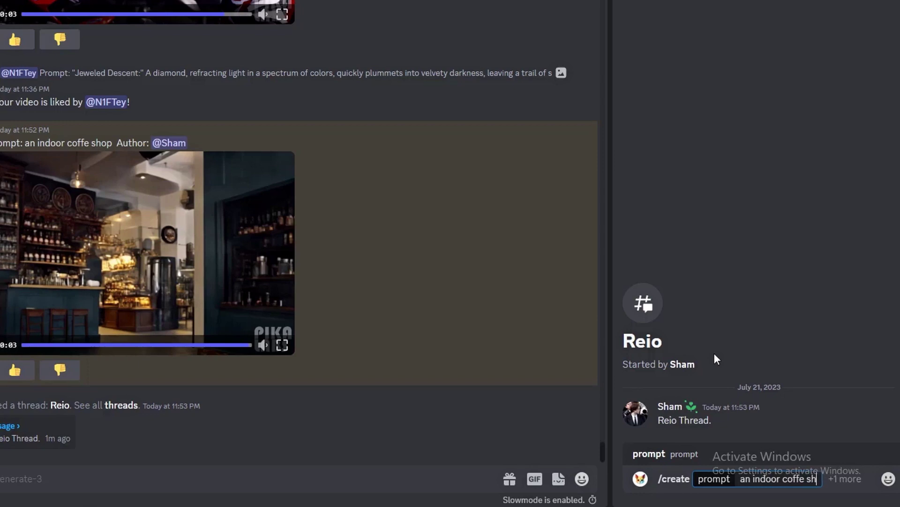
text(op)
key(Return)
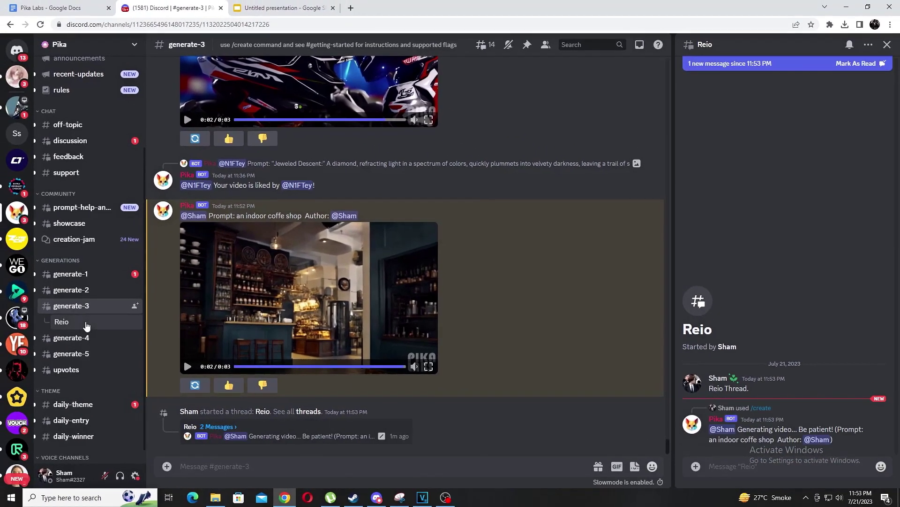
Open the Reio thread in full view and start a /create command with the desktop image coffe.jpg attached as its image prompt
click(86, 326)
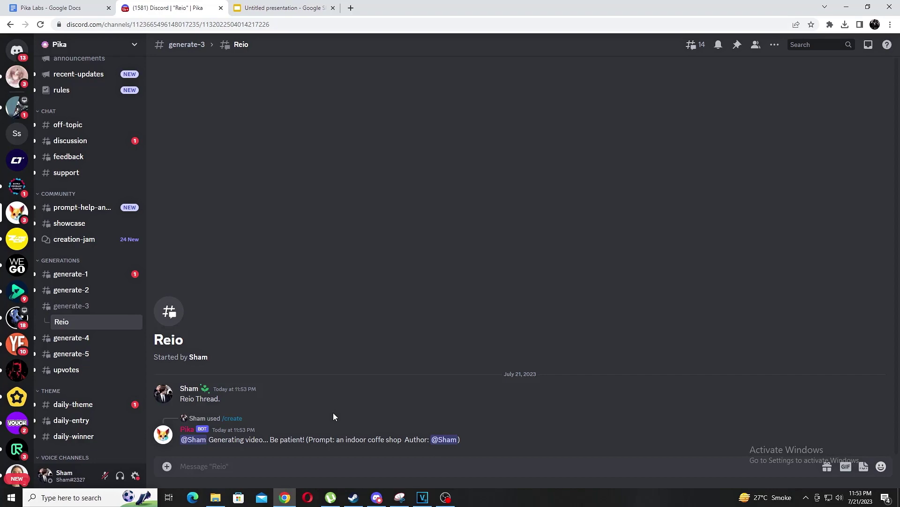
text(/crea)
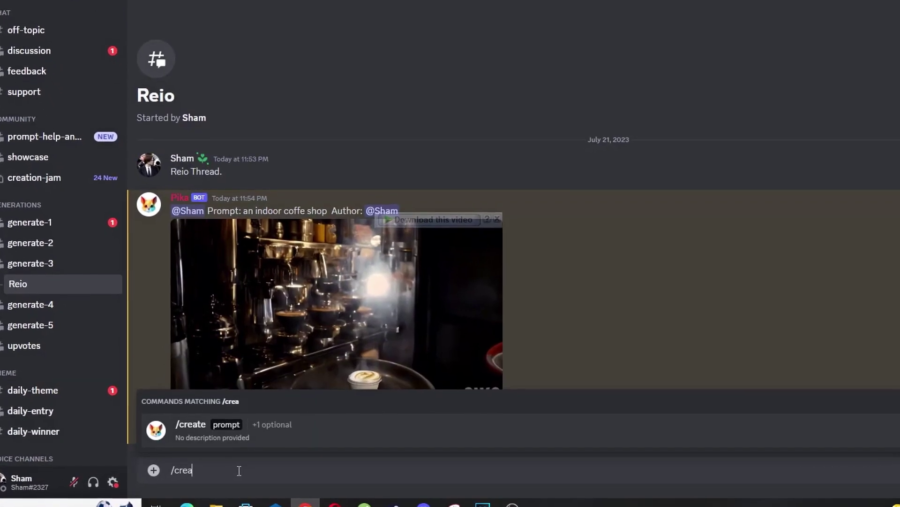
click(293, 444)
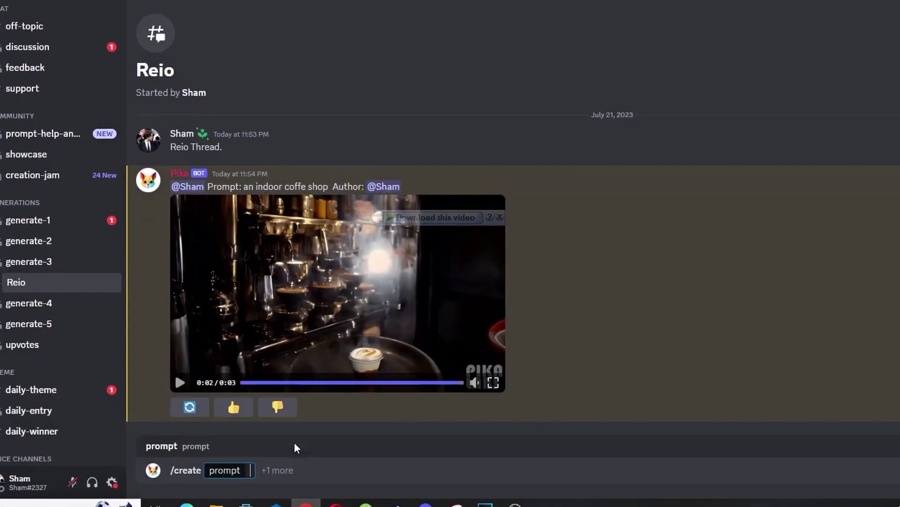
click(270, 471)
click(155, 415)
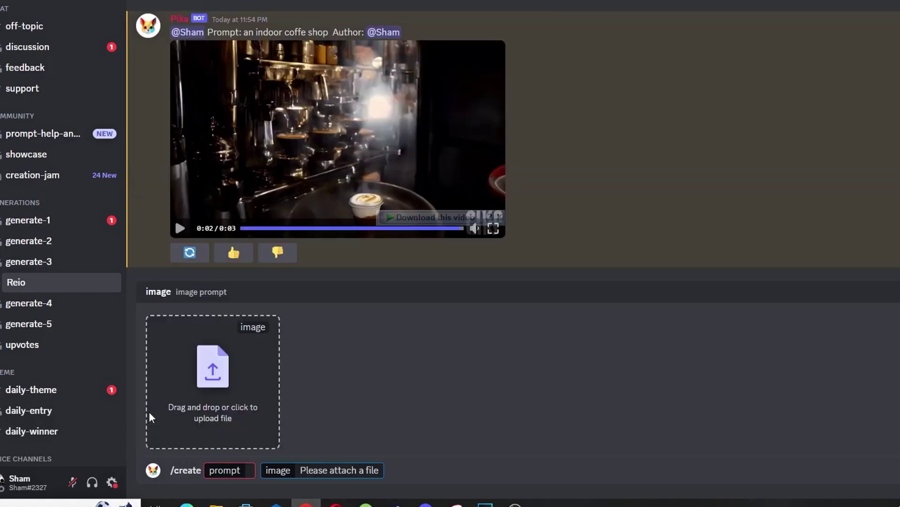
click(274, 331)
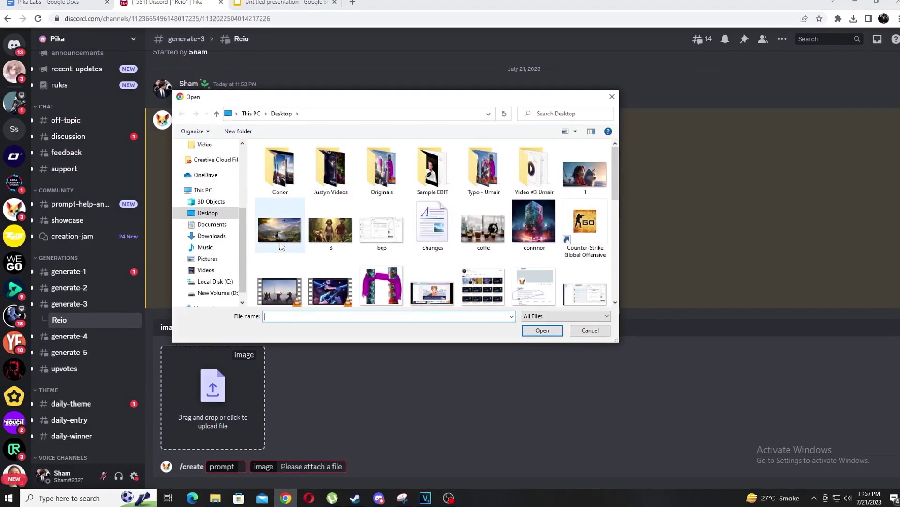
click(488, 242)
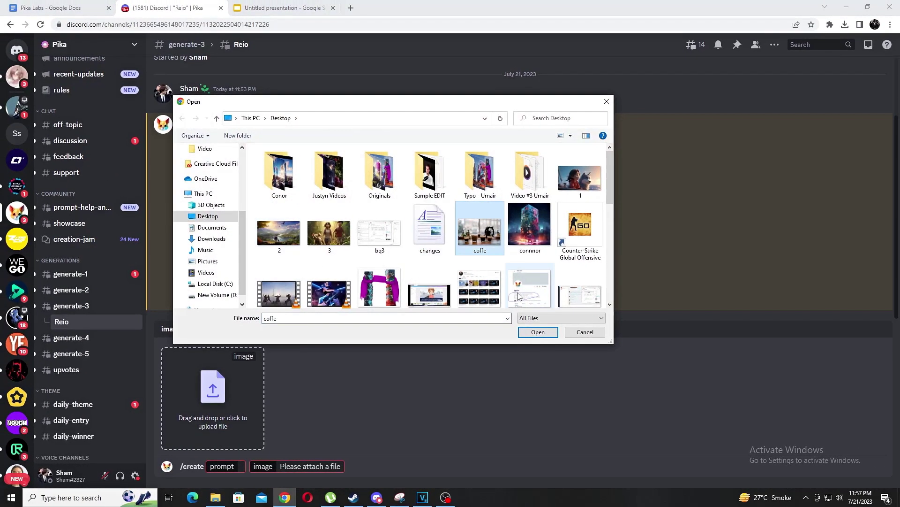
double_click(490, 244)
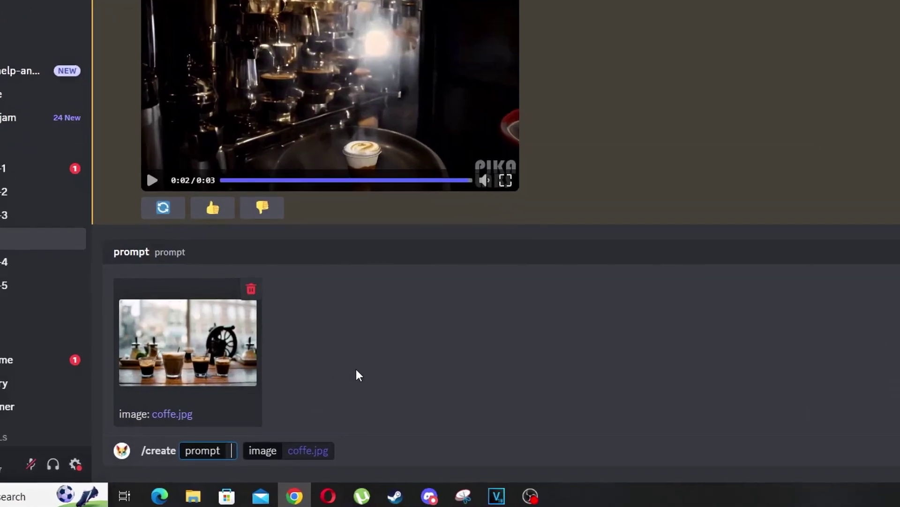
Generate the video from the attached image with the prompt "a local coffe shop that is peaceful , sharp focus , high quality , -neg blurry"
text(a lo)
text(cal)
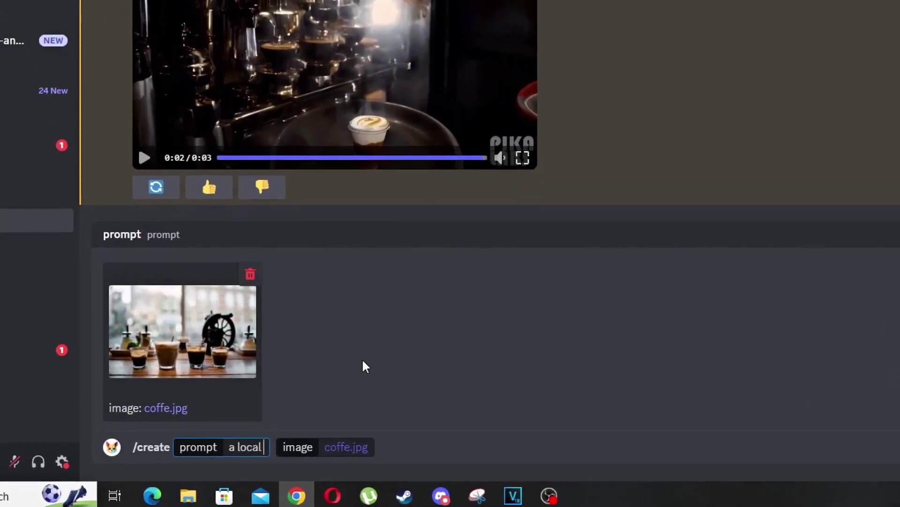
text( coffe shp)
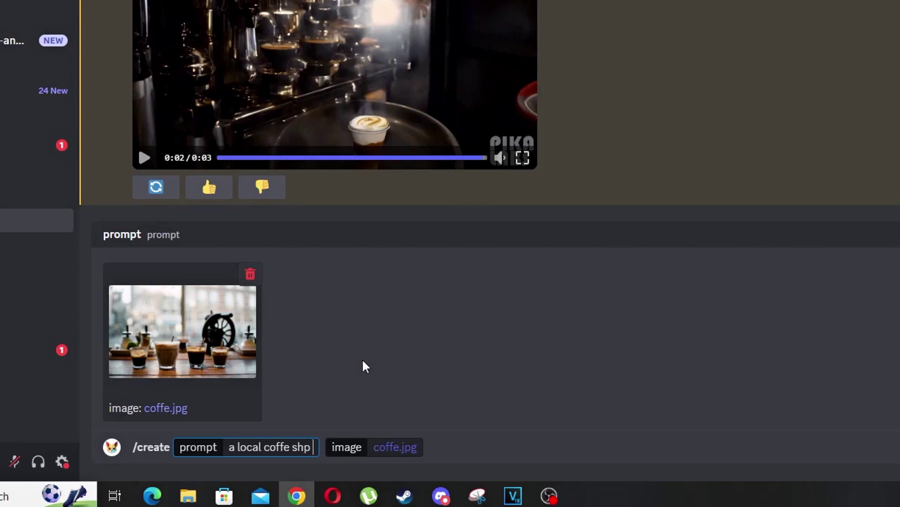
key(BackSpace)
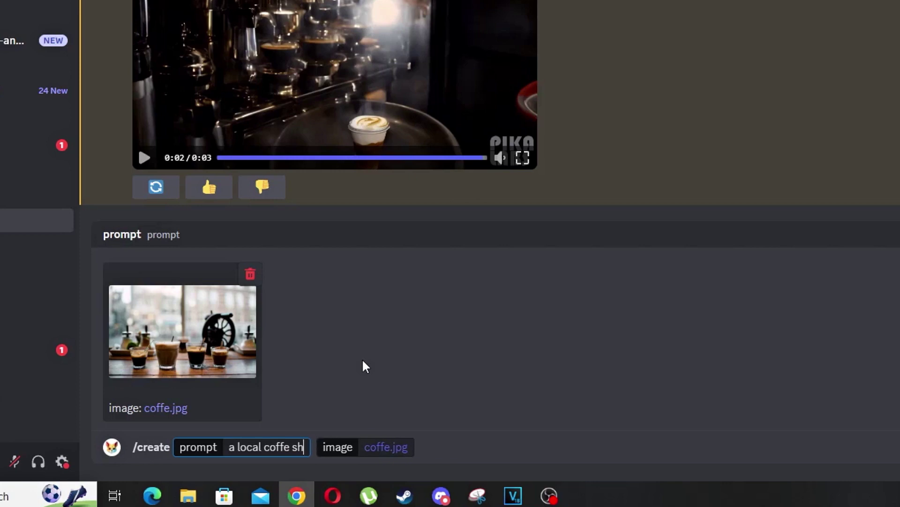
text(op that is )
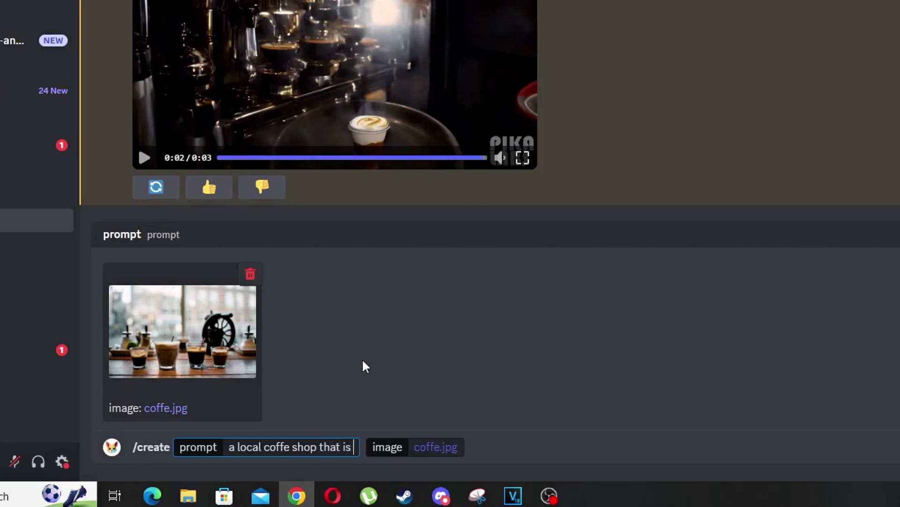
text(peaceful)
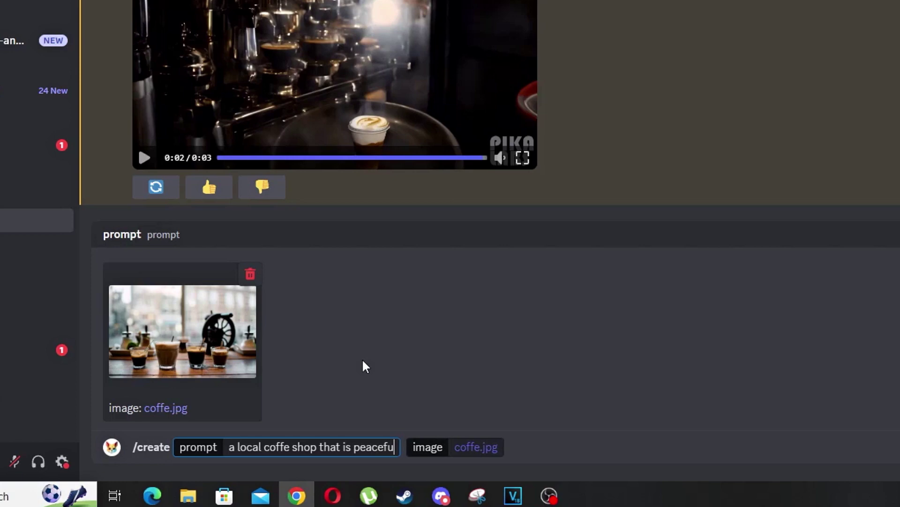
text( ,)
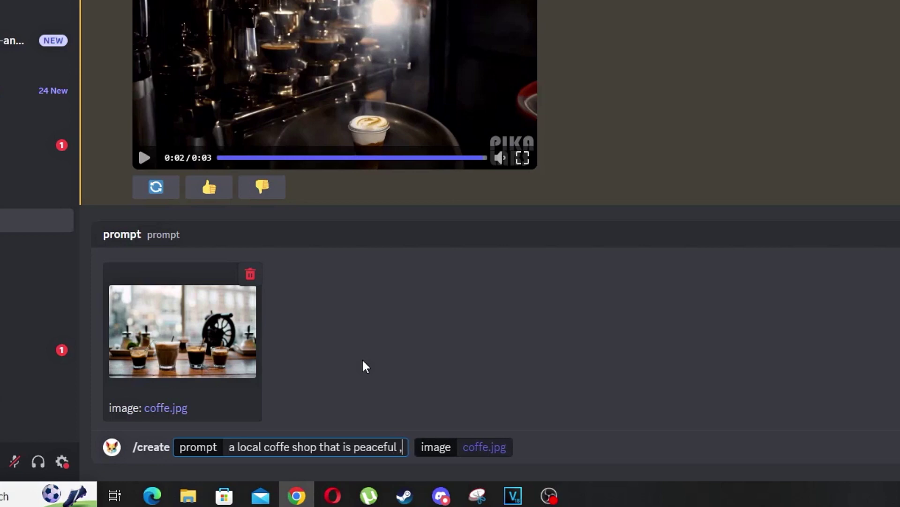
text( sharp focu)
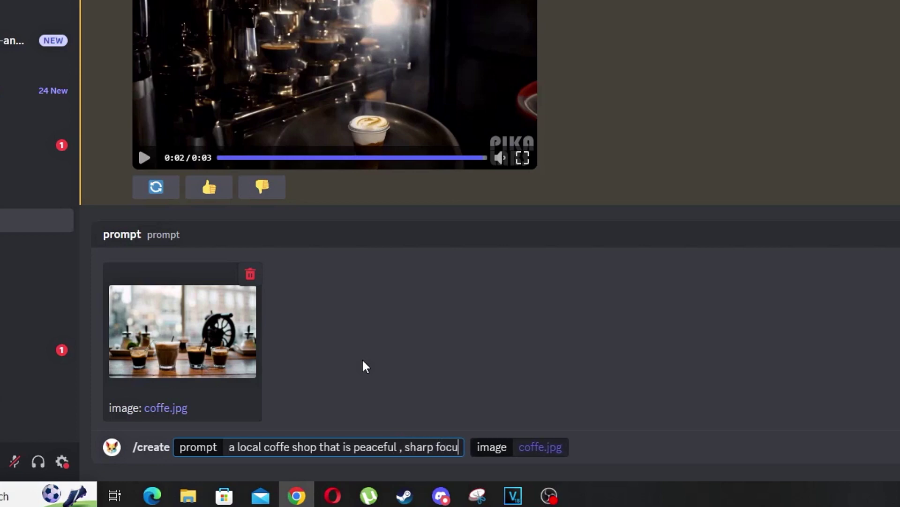
text(s , h)
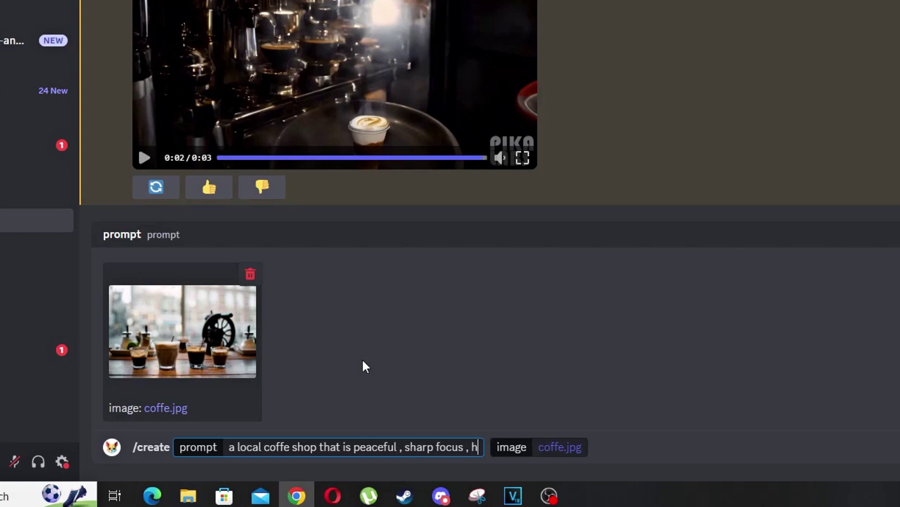
text(igh quali)
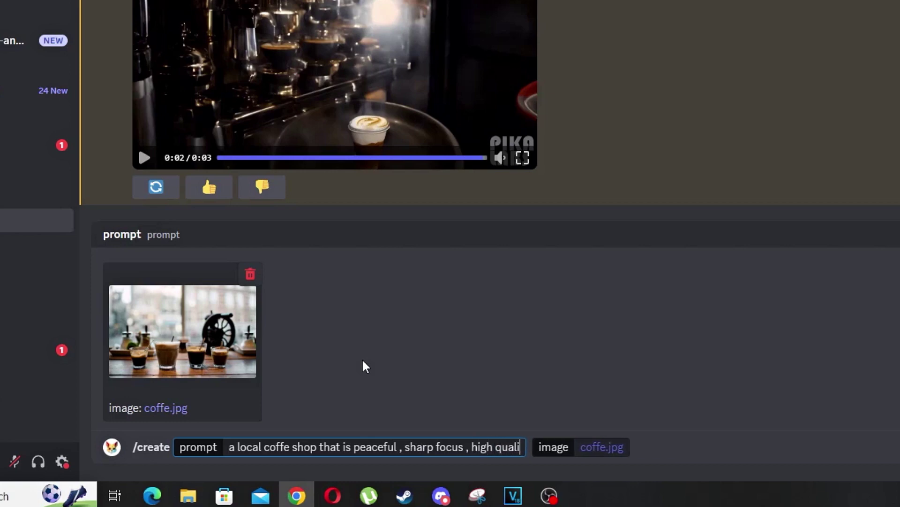
text(ty , -)
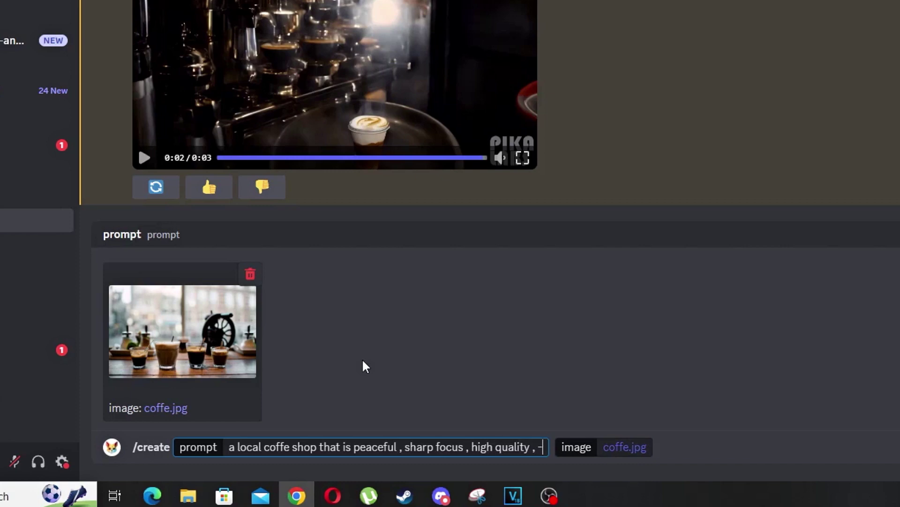
text(neg blurry)
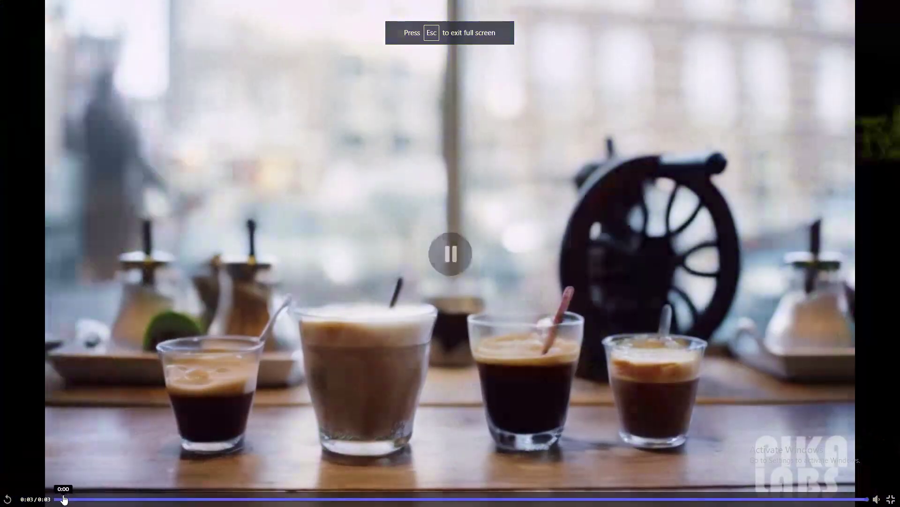
Replay the full-screen video generated from the coffee image from the start
click(10, 500)
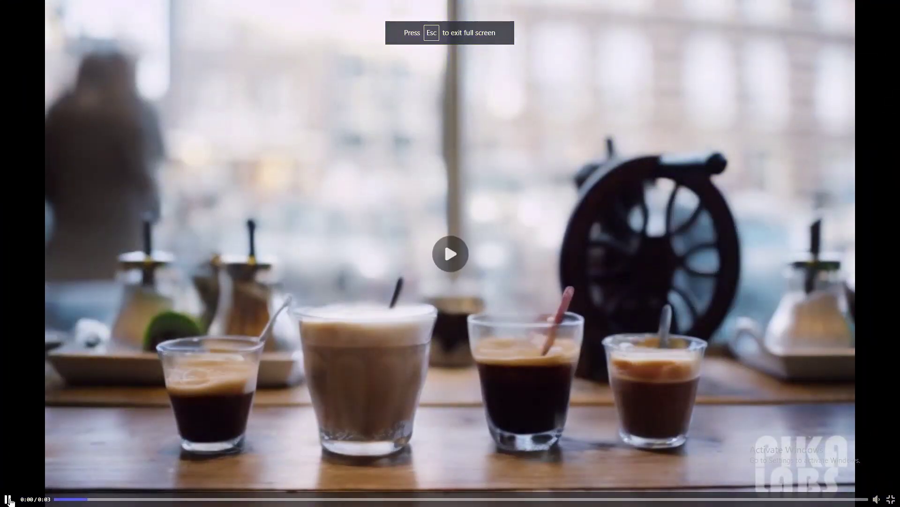